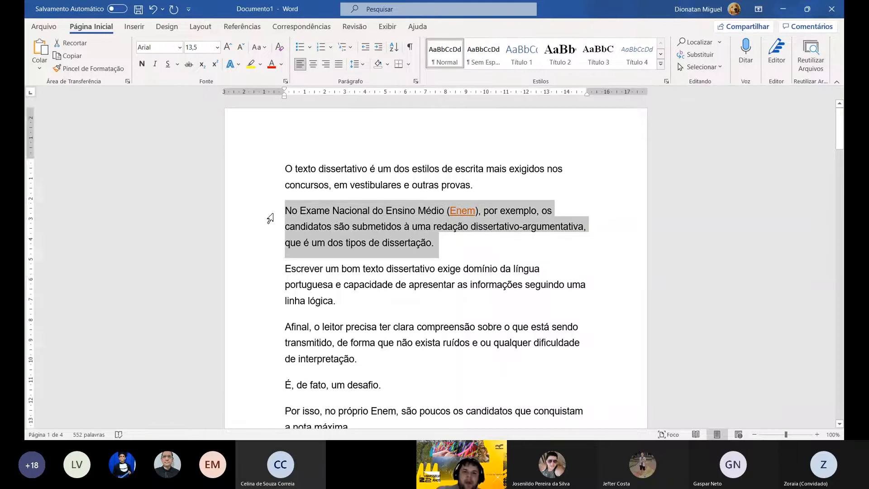
- Set the font colour of the entire document text, including the Enem link, to black
{"action": "triple_click", "coordinate": [270, 218]}
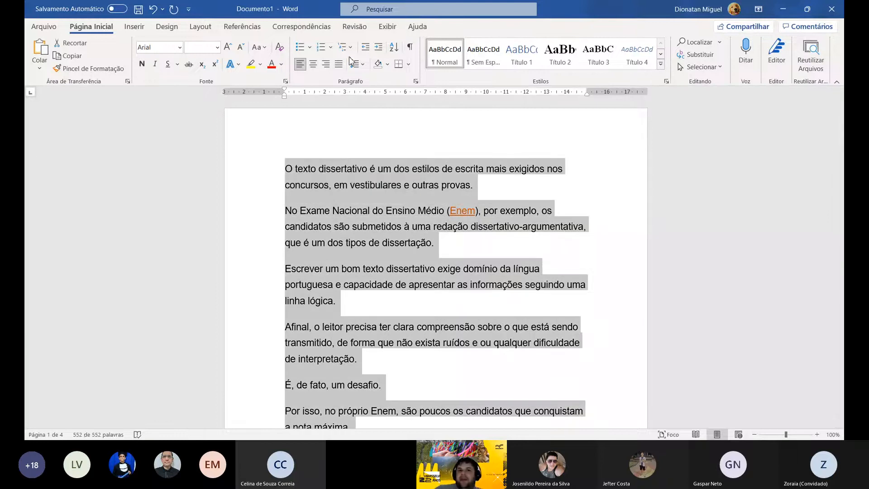
{"action": "left_click", "coordinate": [281, 64]}
{"action": "left_click", "coordinate": [292, 80]}
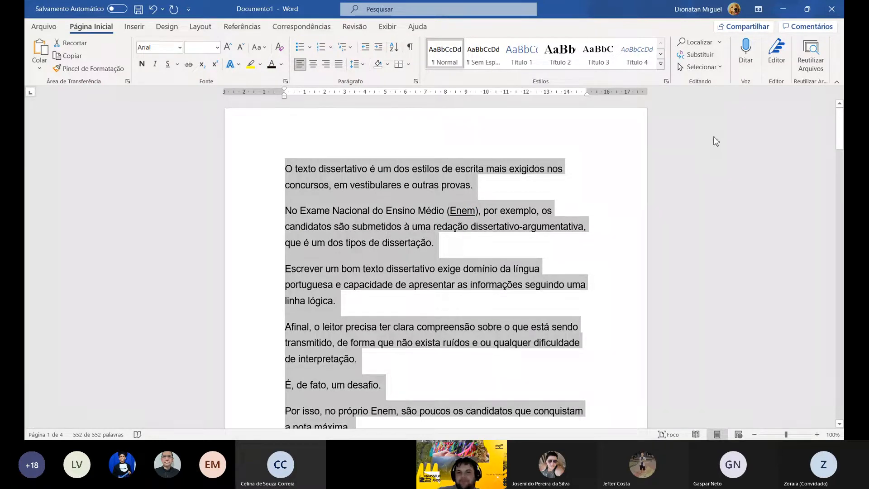
{"action": "left_click", "coordinate": [282, 64]}
{"action": "left_click", "coordinate": [291, 84]}
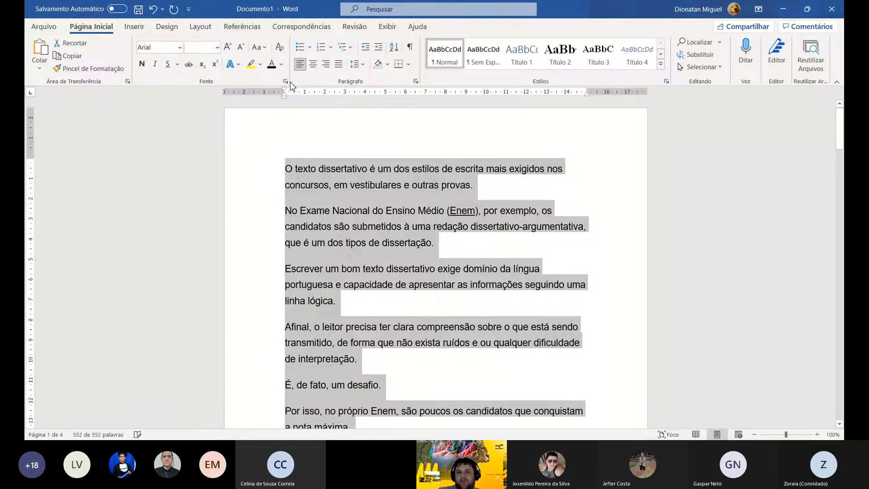
- Remove the underline from the entire text so the word Enem matches the rest
{"action": "left_click", "coordinate": [168, 66]}
{"action": "left_click", "coordinate": [168, 66]}
{"action": "left_click", "coordinate": [168, 66]}
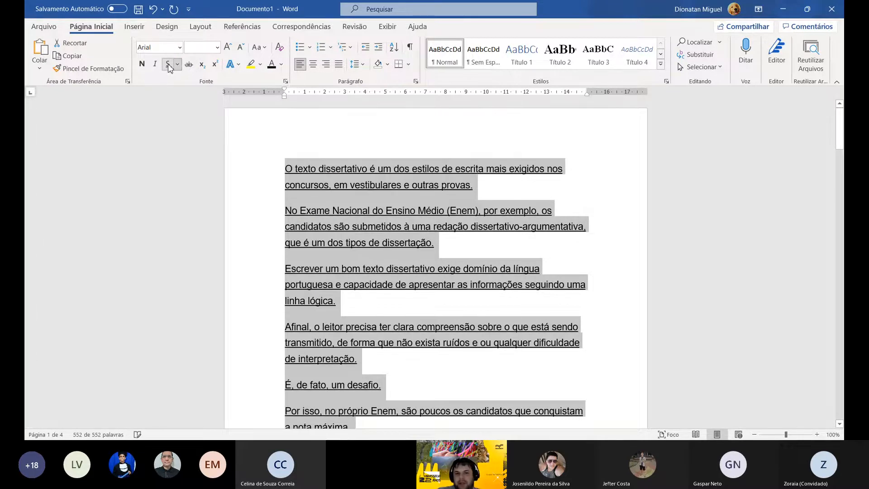
{"action": "left_click", "coordinate": [168, 64]}
{"action": "left_click", "coordinate": [168, 65]}
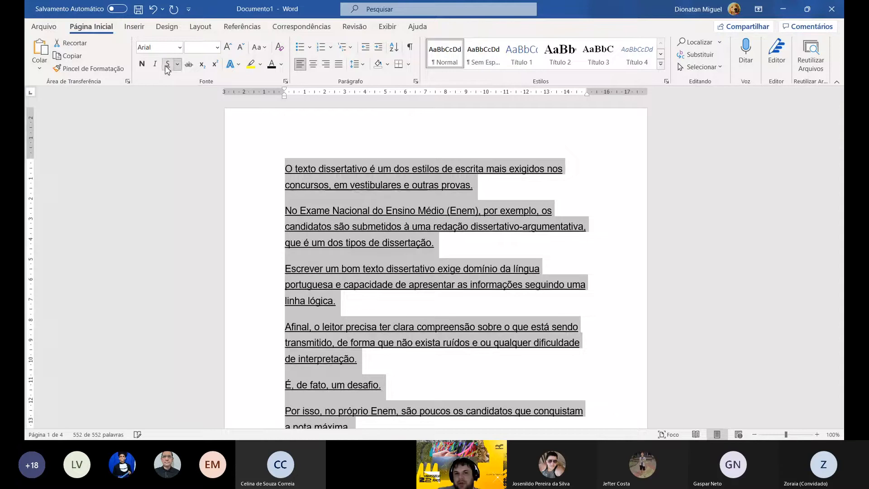
{"action": "left_click", "coordinate": [168, 65]}
- Try italic and bold on the entire text, and clear that character formatting again
{"action": "left_click", "coordinate": [156, 65]}
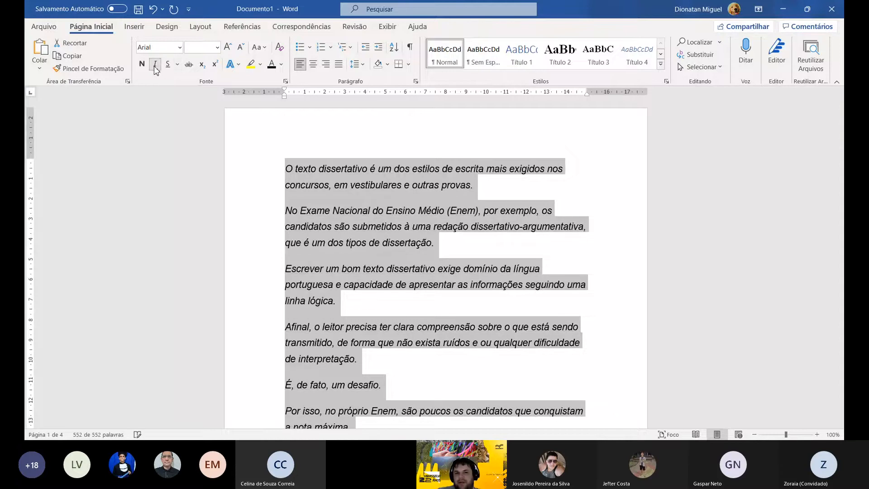
{"action": "left_click", "coordinate": [156, 66]}
{"action": "left_click", "coordinate": [156, 65]}
{"action": "left_click", "coordinate": [155, 66]}
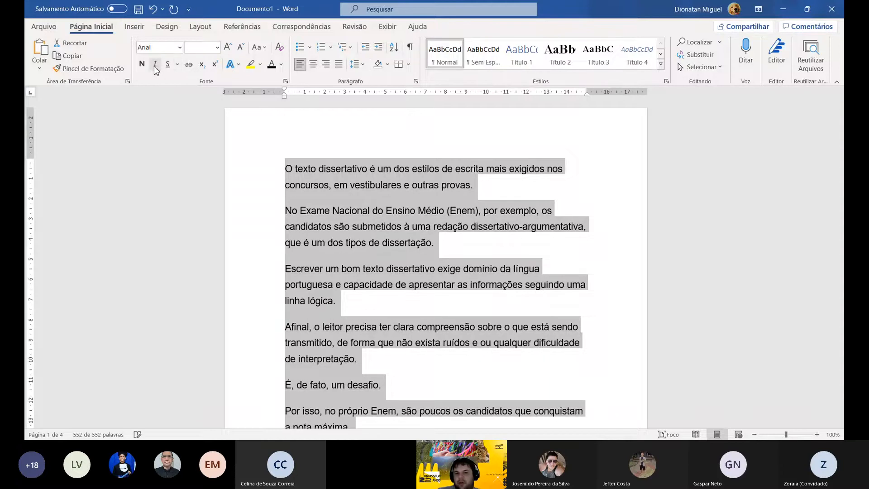
{"action": "left_click", "coordinate": [155, 66]}
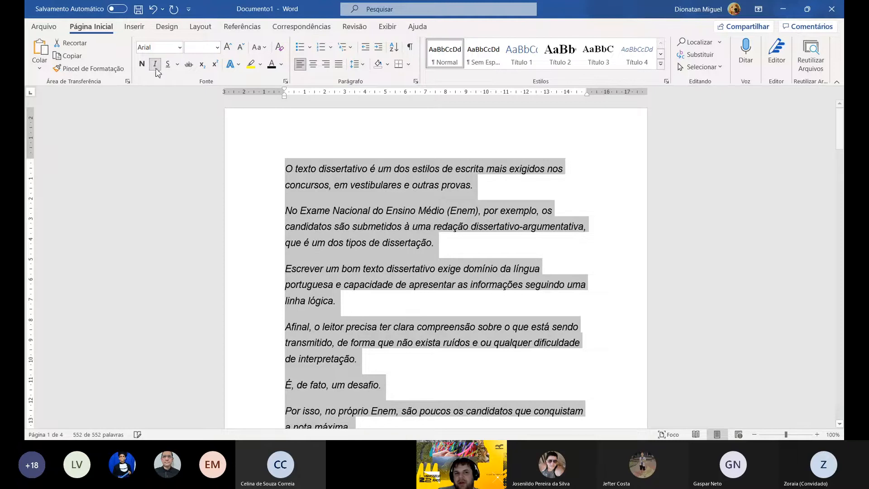
{"action": "left_click", "coordinate": [142, 64]}
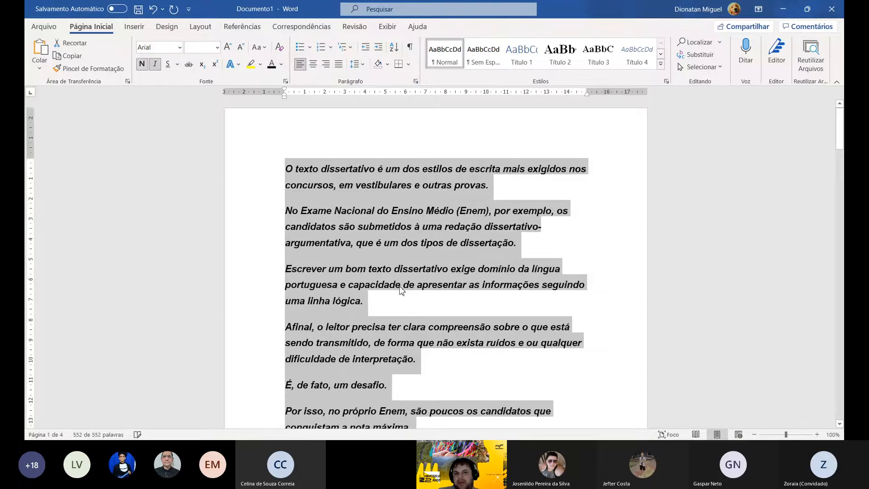
{"action": "key", "text": "ctrl+space"}
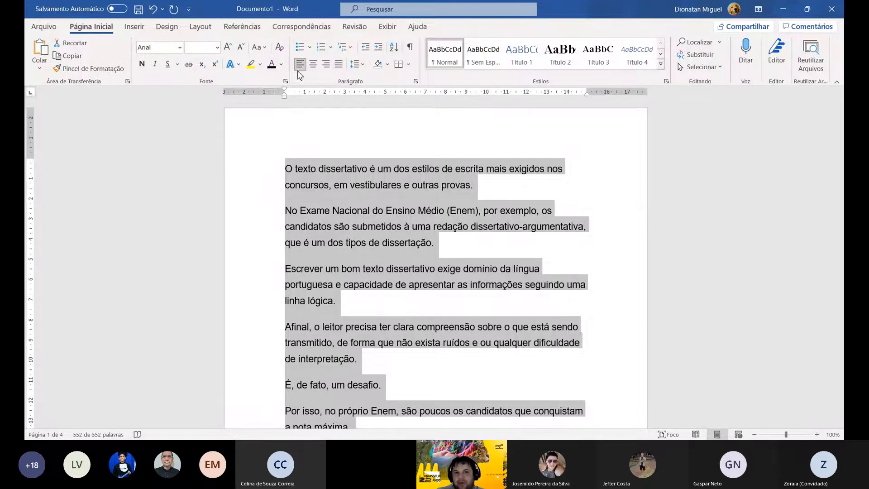
- Try centred and right alignment on the entire text, and settle on justified alignment
{"action": "left_click", "coordinate": [312, 68]}
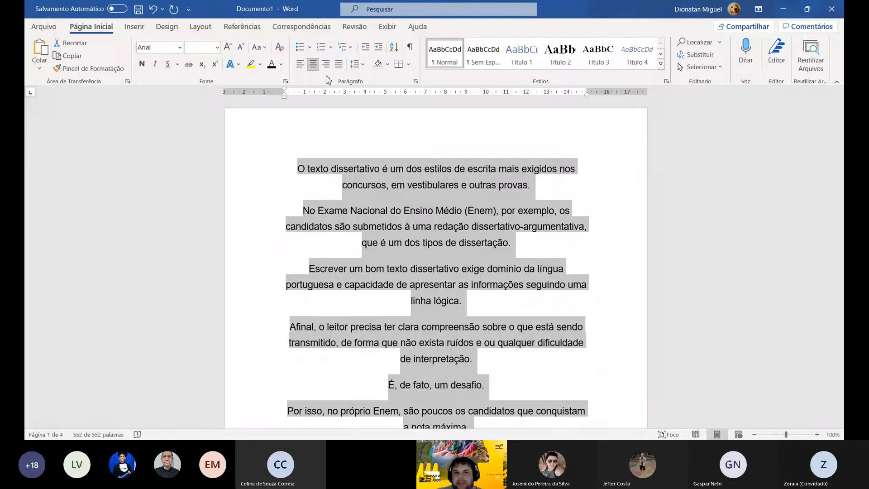
{"action": "left_click", "coordinate": [326, 63]}
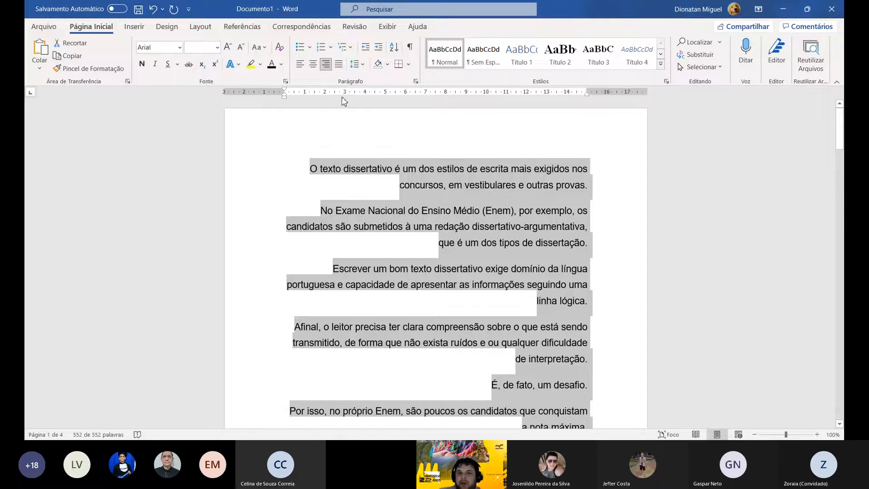
{"action": "left_click", "coordinate": [338, 65]}
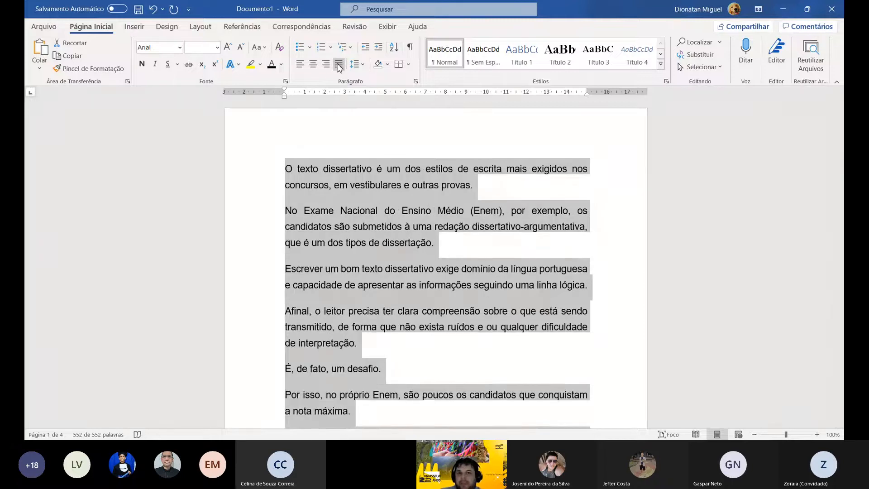
{"action": "left_click", "coordinate": [339, 65]}
{"action": "left_click", "coordinate": [339, 66]}
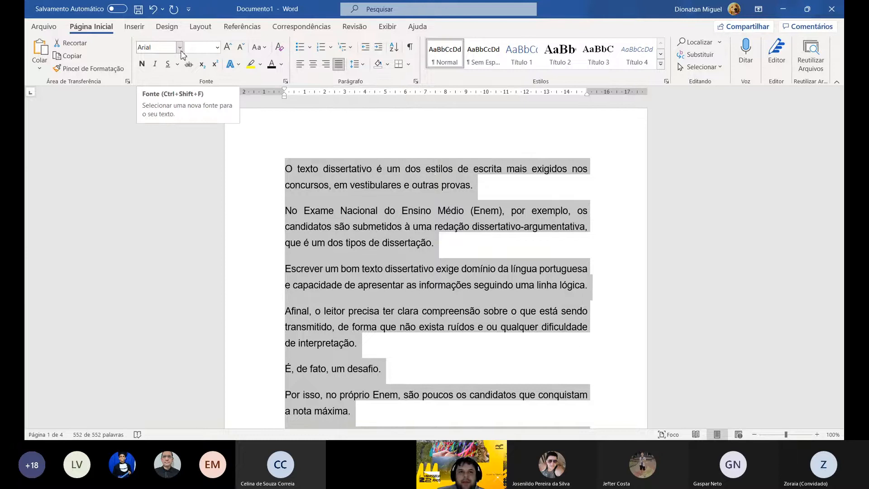
- Set the font of the entire text to Times New Roman, size 12
{"action": "left_click", "coordinate": [615, 14]}
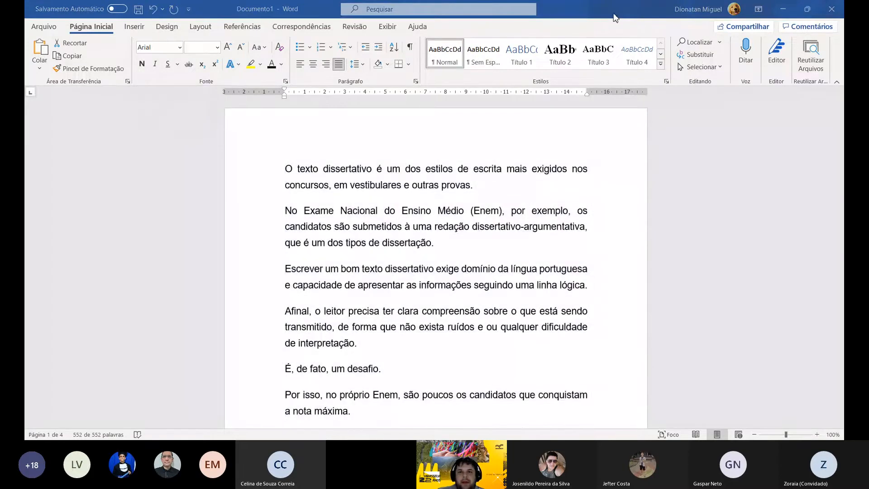
{"action": "left_click", "coordinate": [254, 208]}
{"action": "double_click", "coordinate": [254, 210]}
{"action": "triple_click", "coordinate": [244, 242]}
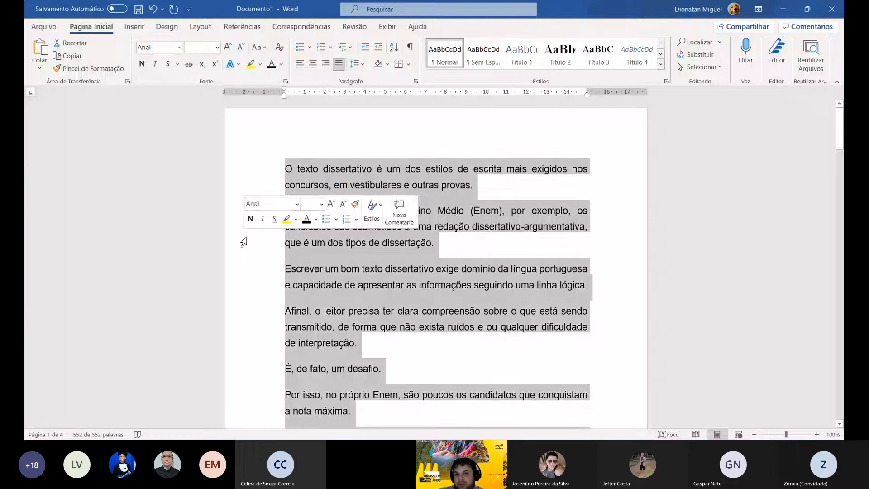
{"action": "left_click", "coordinate": [180, 47]}
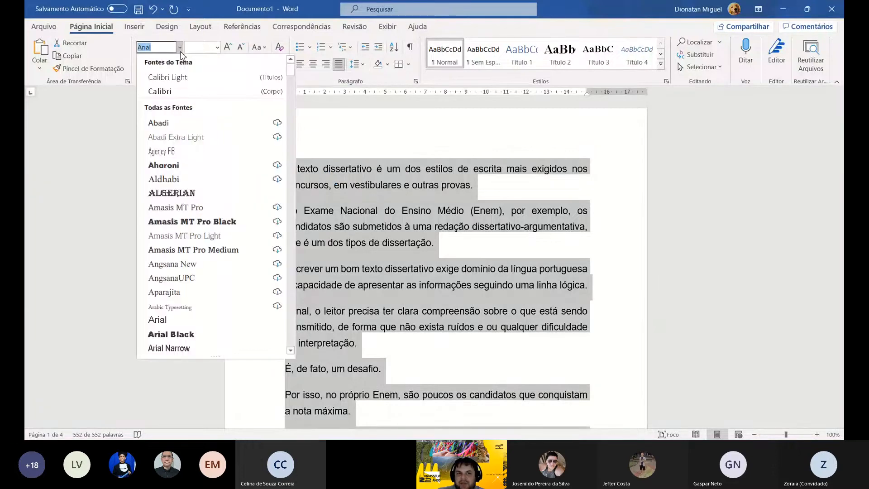
{"action": "type", "text": "Times New Roman"}
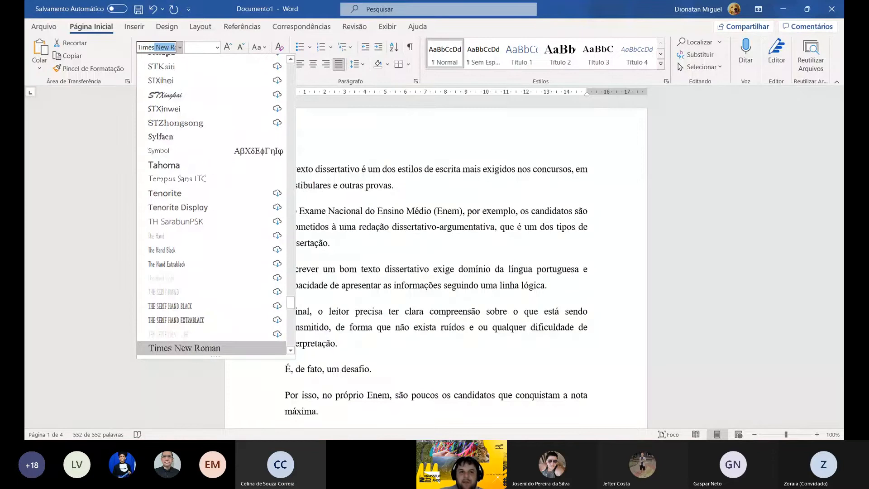
{"action": "key", "text": "Return"}
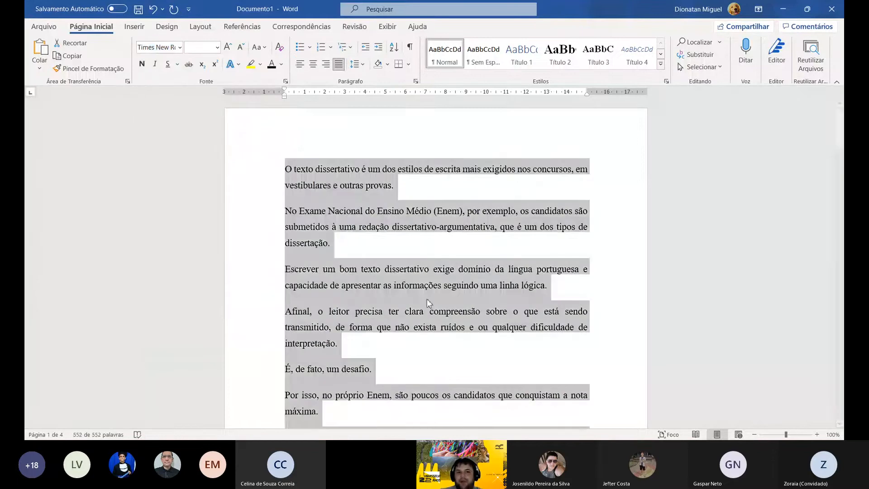
{"action": "left_click", "coordinate": [217, 47]}
{"action": "left_click", "coordinate": [196, 112]}
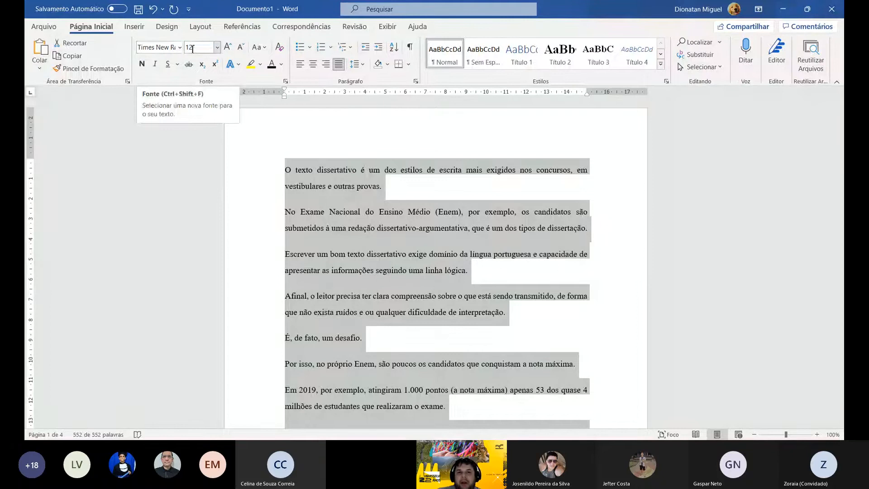
- In the paragraph settings for the entire text, keep both side indents at 0 cm and set spacing before and after to 0 pt
{"action": "left_click", "coordinate": [361, 66]}
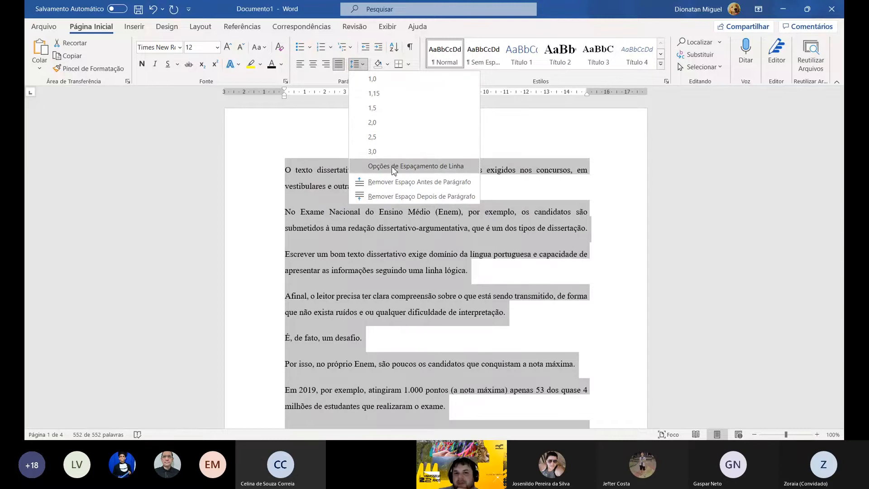
{"action": "left_click", "coordinate": [394, 167]}
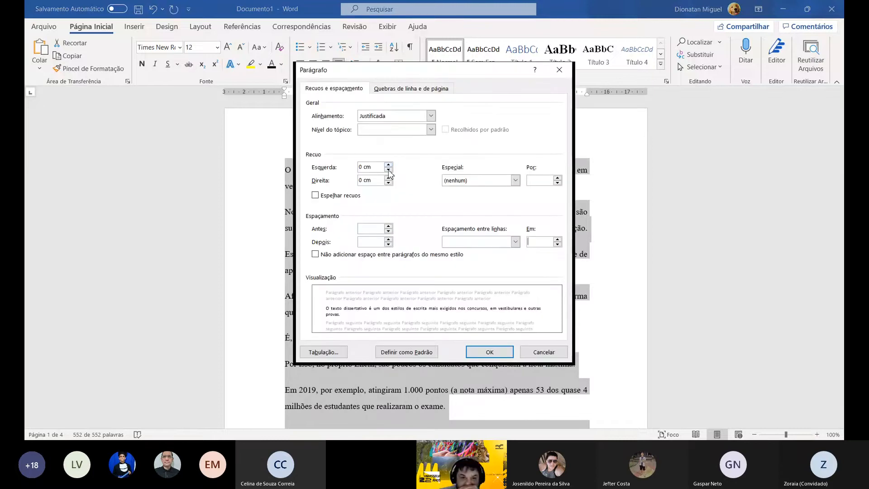
{"action": "left_click", "coordinate": [388, 170]}
{"action": "left_click", "coordinate": [390, 165]}
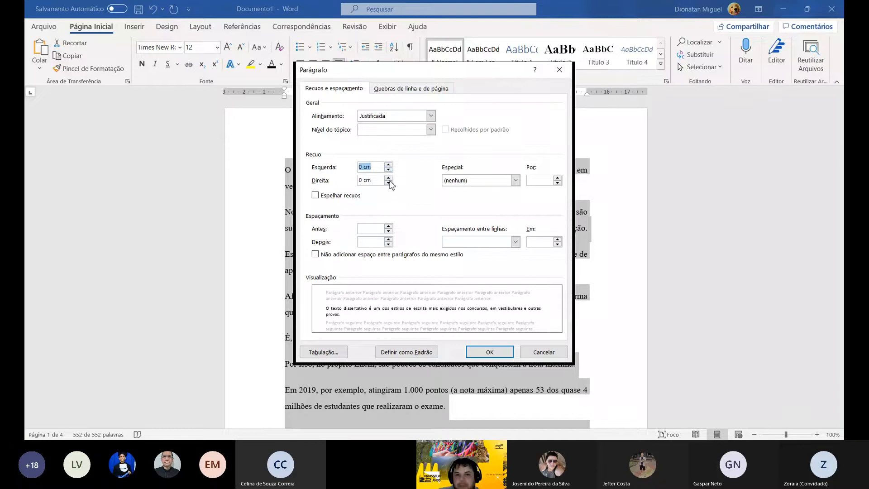
{"action": "left_click", "coordinate": [390, 181]}
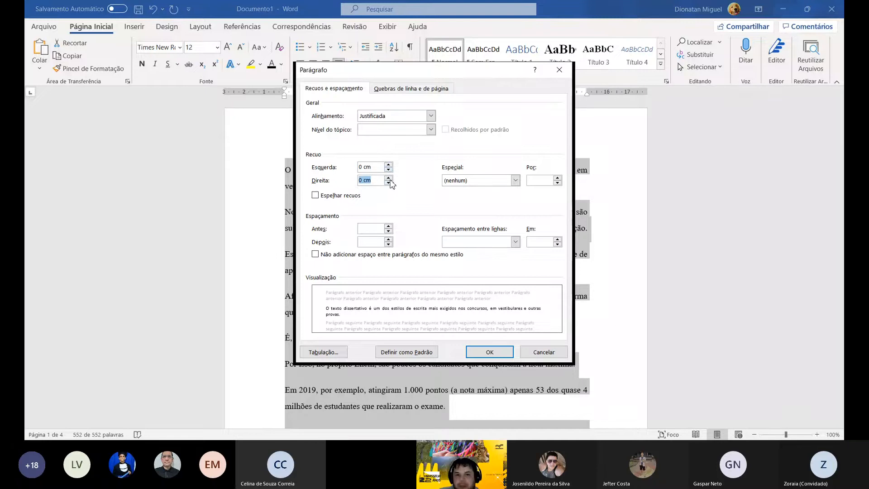
{"action": "left_click", "coordinate": [390, 227]}
{"action": "left_click", "coordinate": [388, 230]}
{"action": "left_click", "coordinate": [388, 240]}
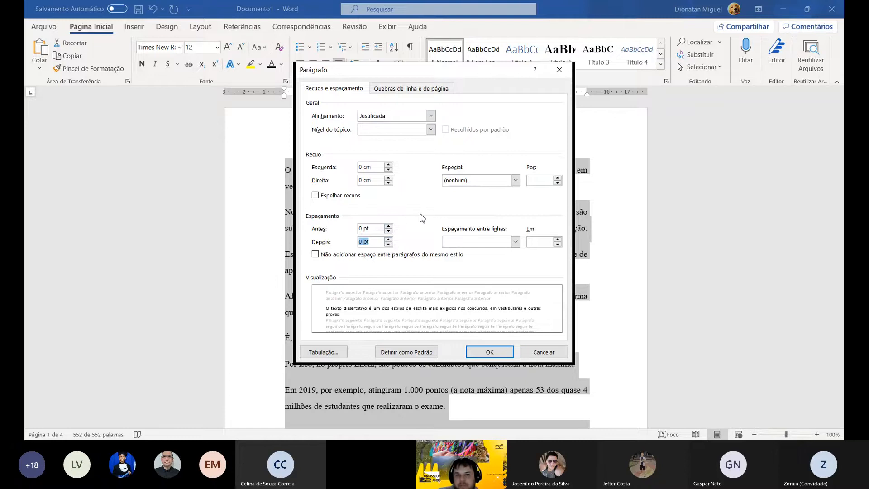
- Set the line spacing to 1,5 linhas and the special indent to Primeira linha by 1,25 cm, and apply the paragraph settings
{"action": "left_click", "coordinate": [476, 245]}
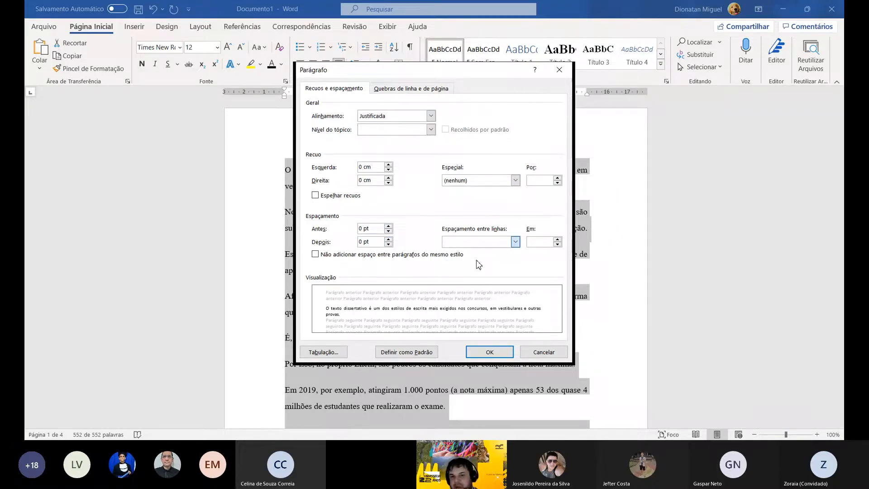
{"action": "left_click", "coordinate": [477, 261]}
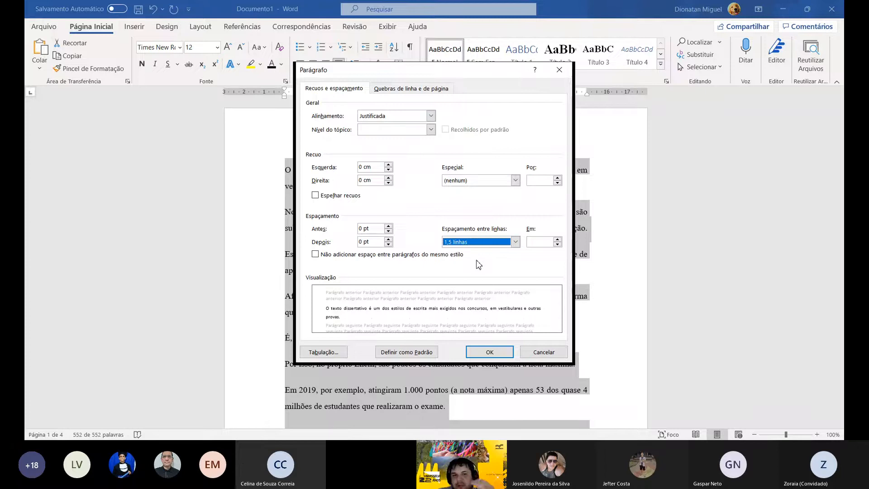
{"action": "left_click", "coordinate": [453, 181]}
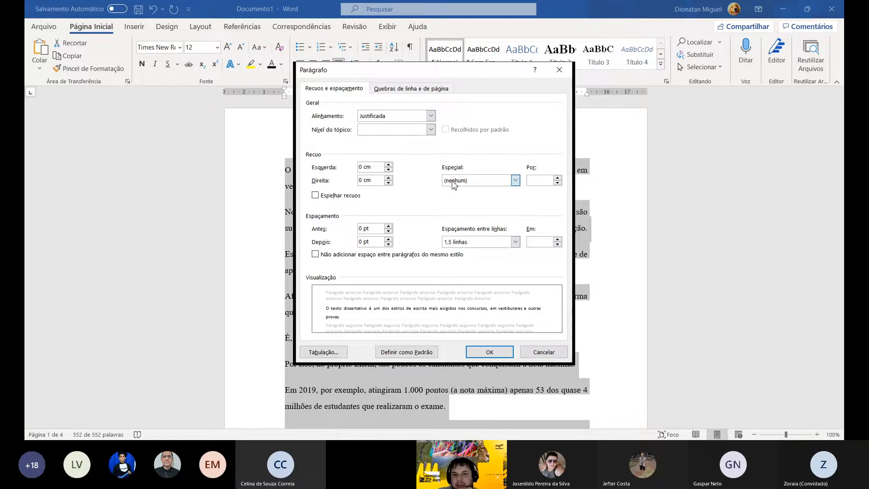
{"action": "key", "text": "Down"}
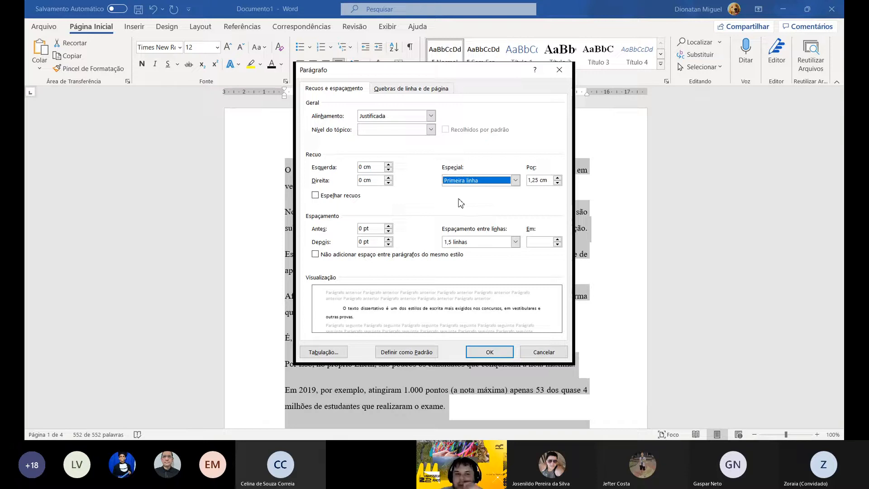
{"action": "left_click", "coordinate": [472, 179]}
{"action": "left_click", "coordinate": [469, 189]}
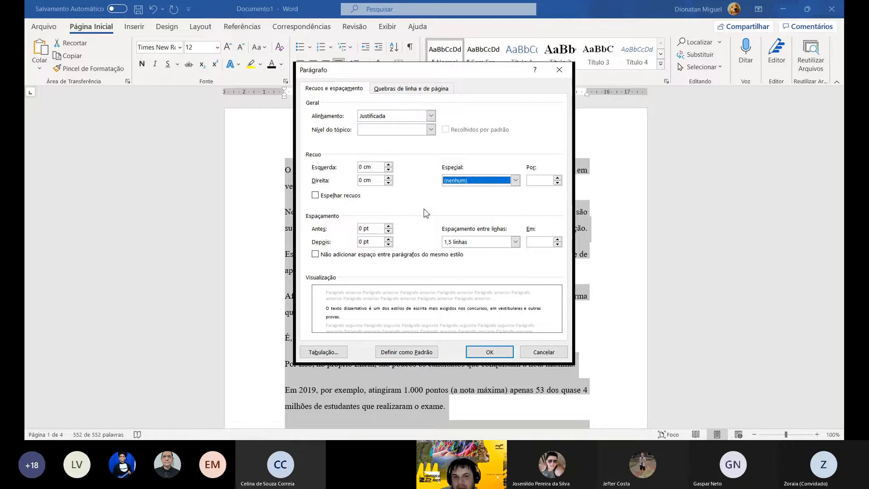
{"action": "left_click", "coordinate": [463, 180]}
{"action": "left_click", "coordinate": [460, 195]}
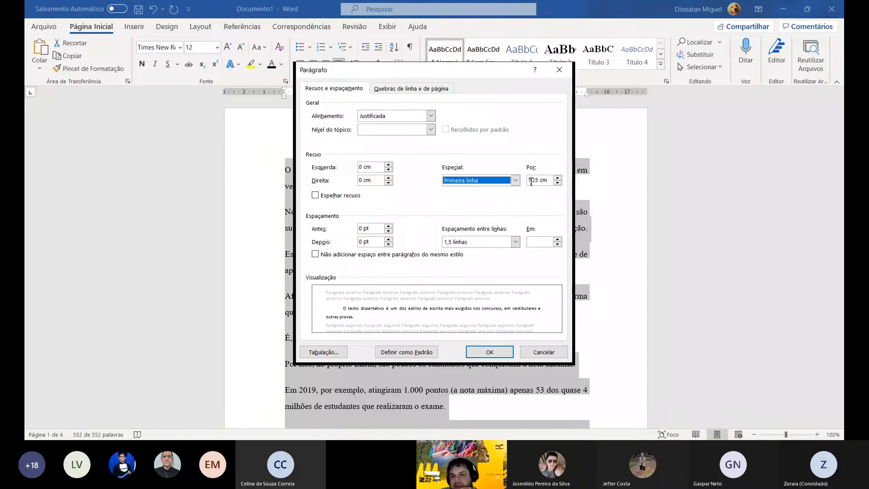
{"action": "left_click", "coordinate": [516, 182]}
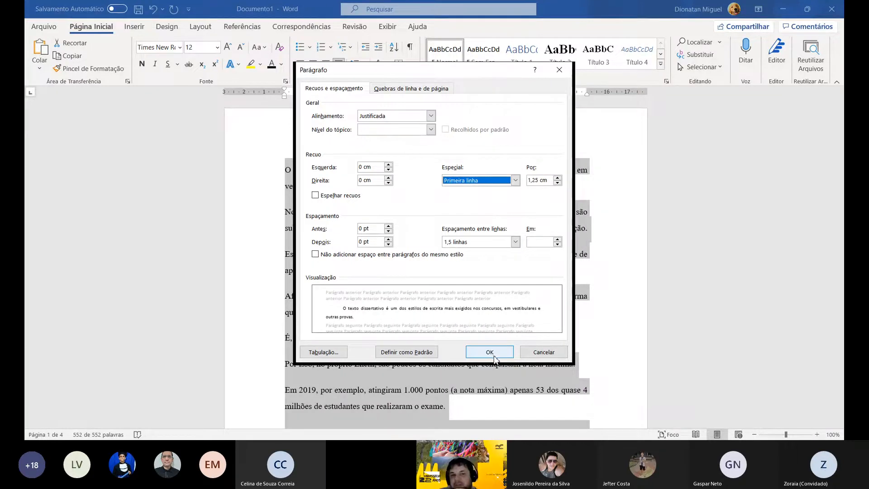
{"action": "left_click", "coordinate": [497, 357]}
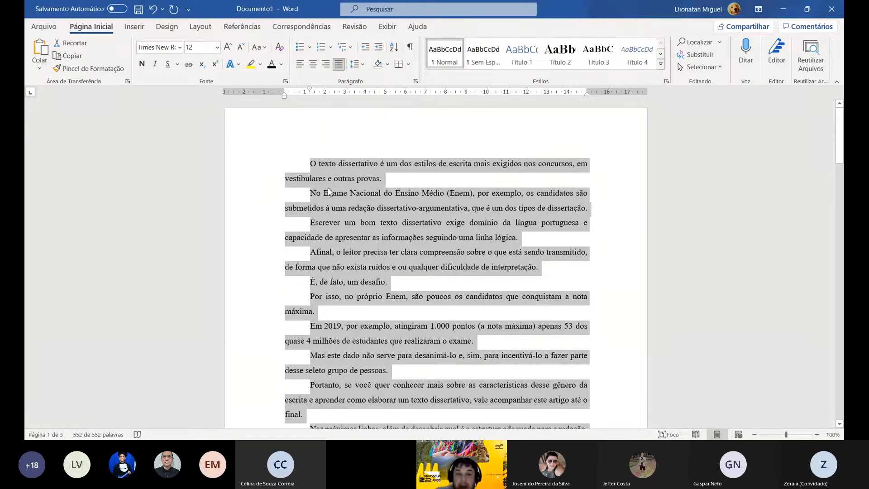
- Add two lines above the first paragraph and enter the title TÍTULO on the first one
{"action": "left_click", "coordinate": [312, 167]}
{"action": "key", "text": "Return"}
{"action": "key", "text": "Return"}
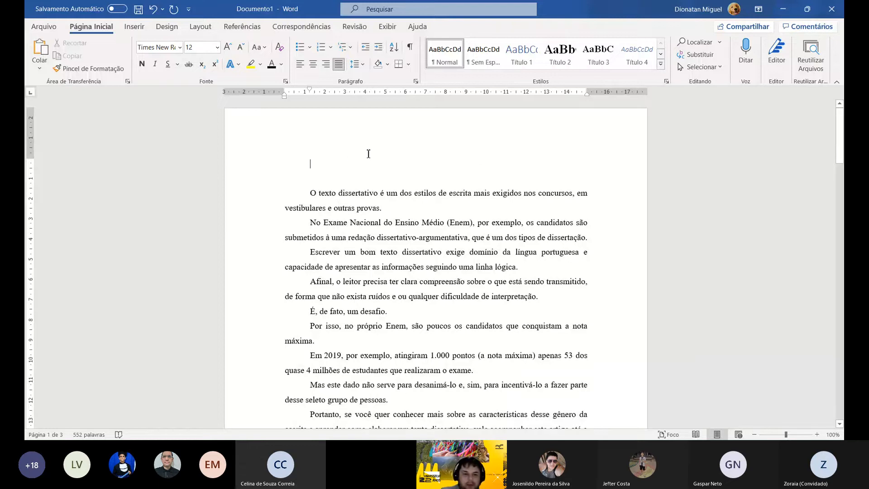
{"action": "type", "text": "TÍTULO"}
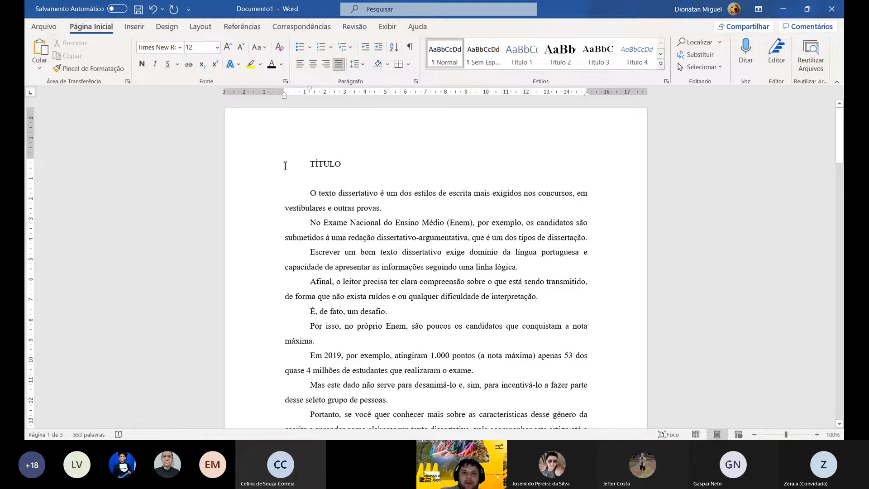
- Center the title TÍTULO, make it bold and set its font size to 16
{"action": "left_click", "coordinate": [264, 170]}
{"action": "left_click", "coordinate": [313, 63]}
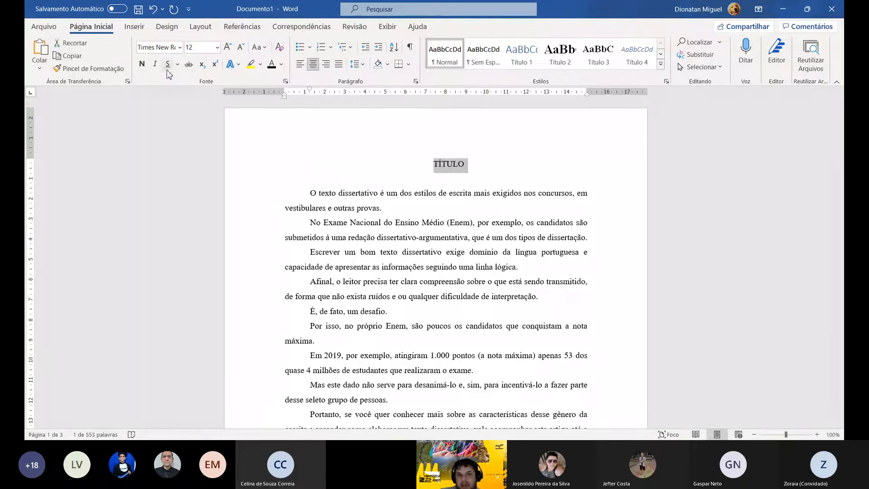
{"action": "left_click", "coordinate": [142, 64]}
{"action": "left_click", "coordinate": [218, 47]}
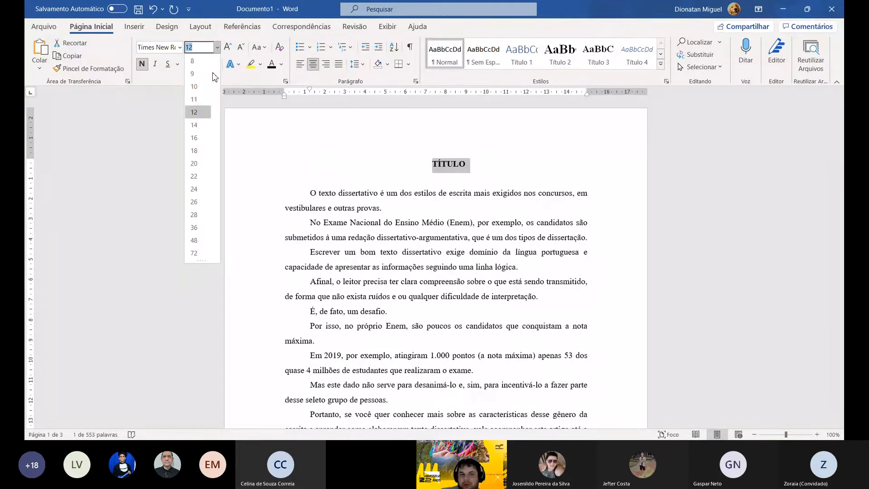
{"action": "left_click", "coordinate": [195, 127]}
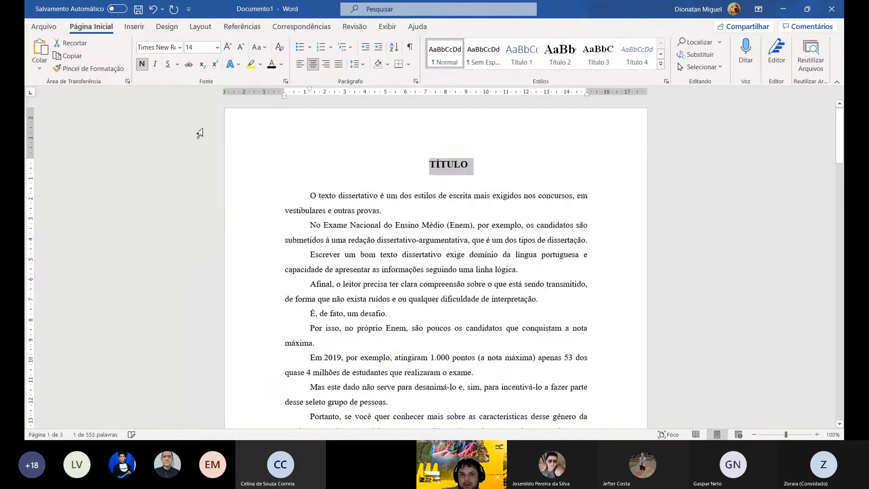
{"action": "left_click", "coordinate": [194, 137]}
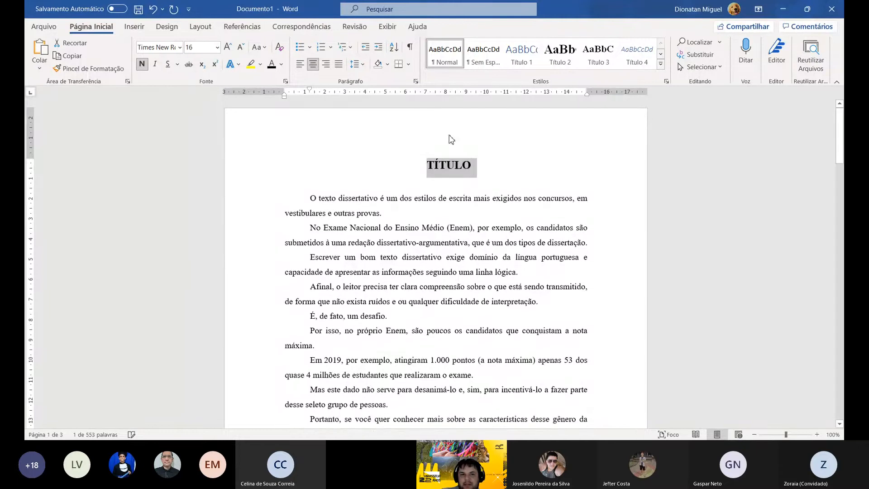
- Add a right-aligned, non-bold line directly below the title and enter Autor on it
{"action": "left_click", "coordinate": [516, 146]}
{"action": "key", "text": "Return"}
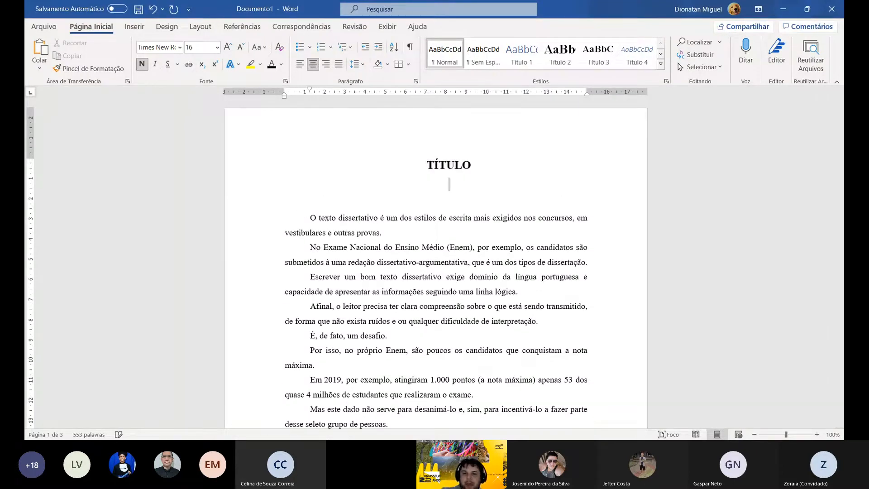
{"action": "left_click", "coordinate": [143, 64]}
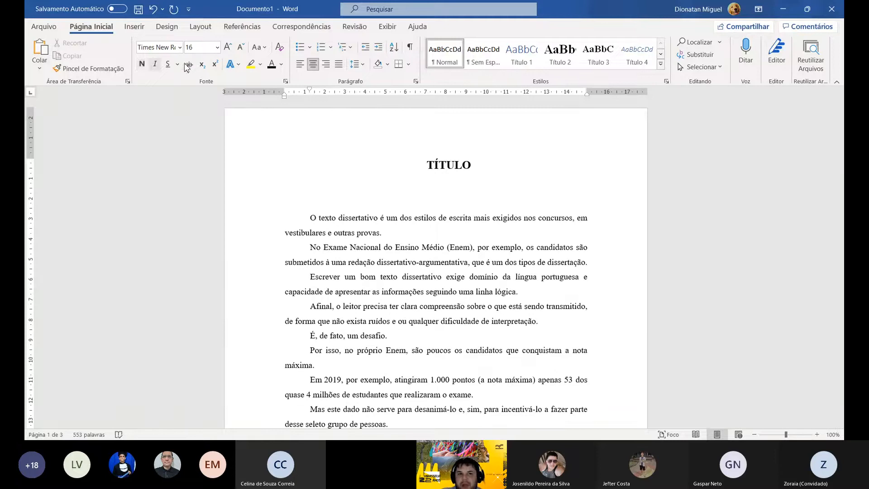
{"action": "left_click", "coordinate": [326, 67]}
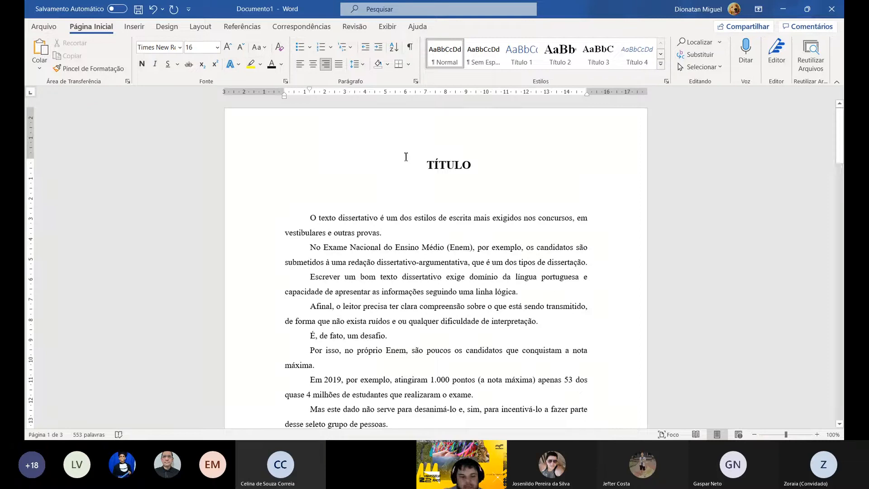
{"action": "type", "text": "Autor"}
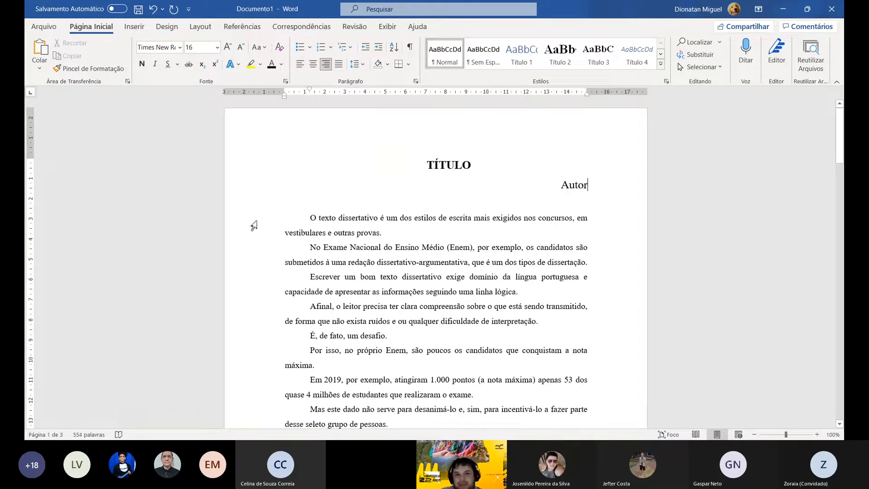
- Set the font size of the Autor line to 12 and place the cursor at its end
{"action": "left_click", "coordinate": [277, 184]}
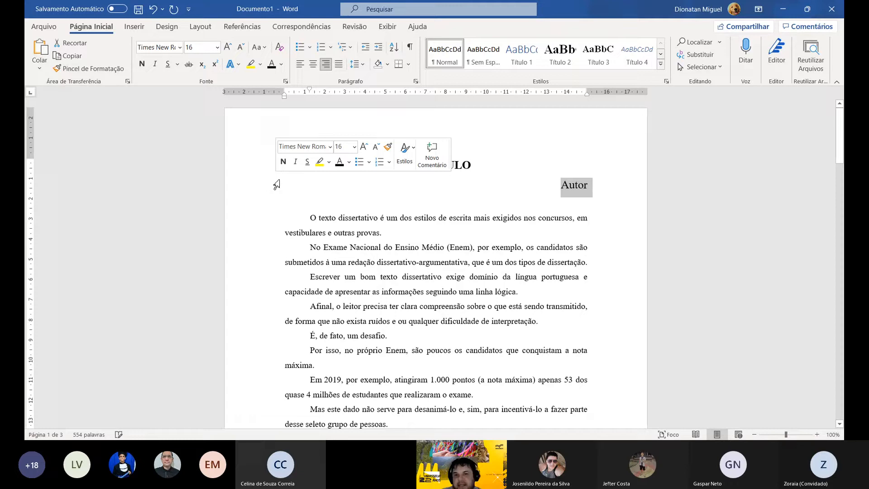
{"action": "left_click", "coordinate": [217, 47]}
{"action": "left_click", "coordinate": [199, 113]}
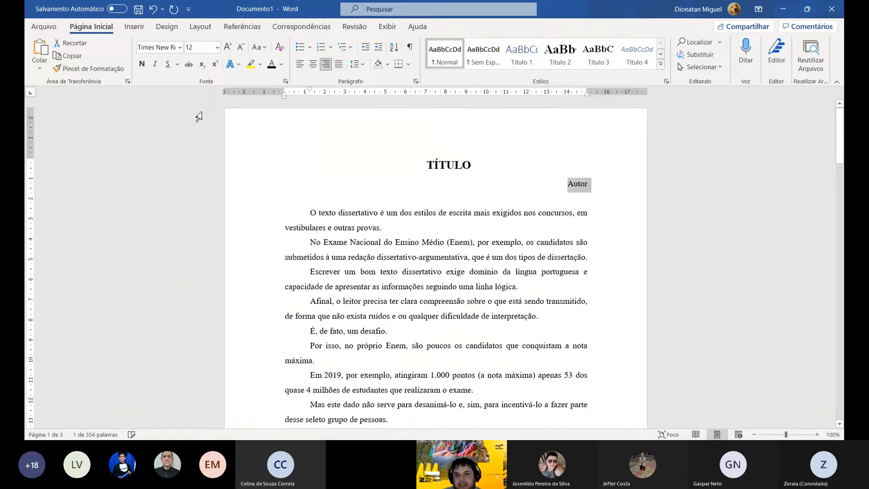
{"action": "left_click", "coordinate": [591, 192]}
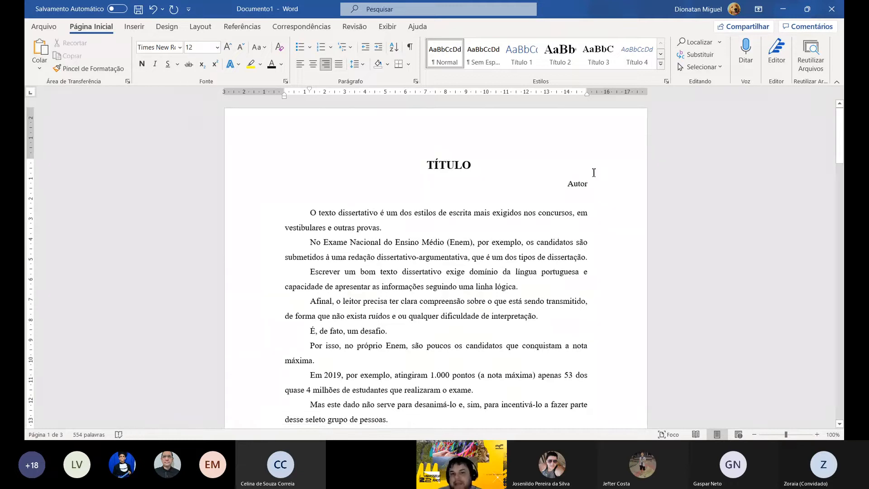
{"action": "left_click", "coordinate": [172, 28]}
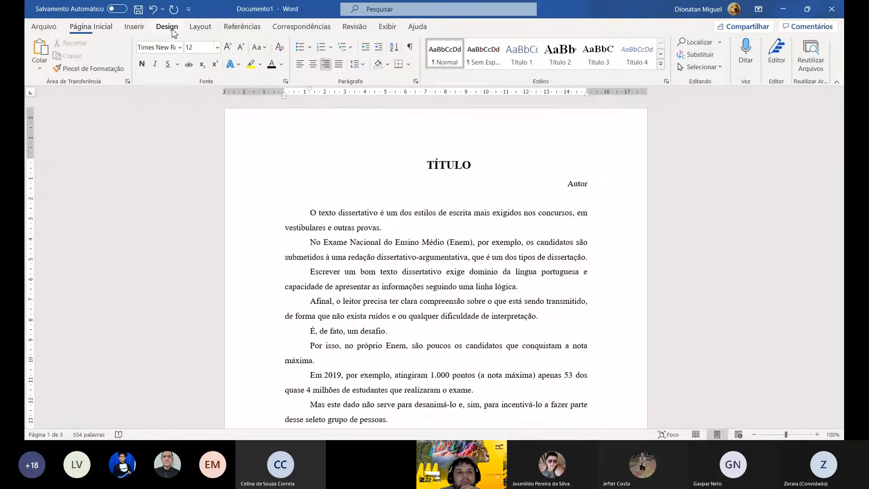
{"action": "left_click", "coordinate": [294, 27]}
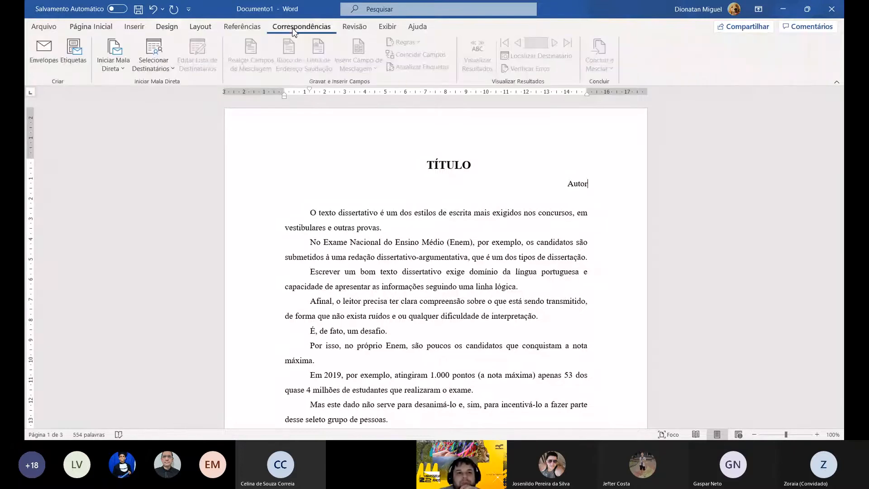
{"action": "left_click", "coordinate": [138, 28]}
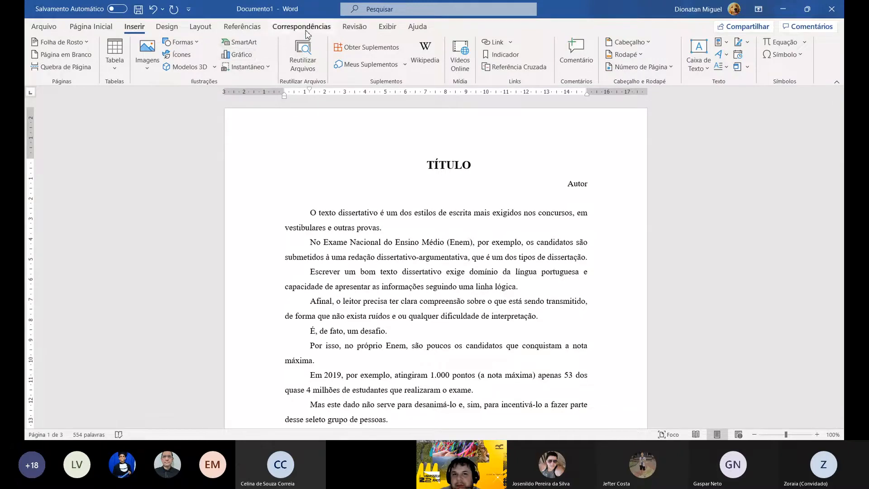
{"action": "left_click", "coordinate": [359, 28]}
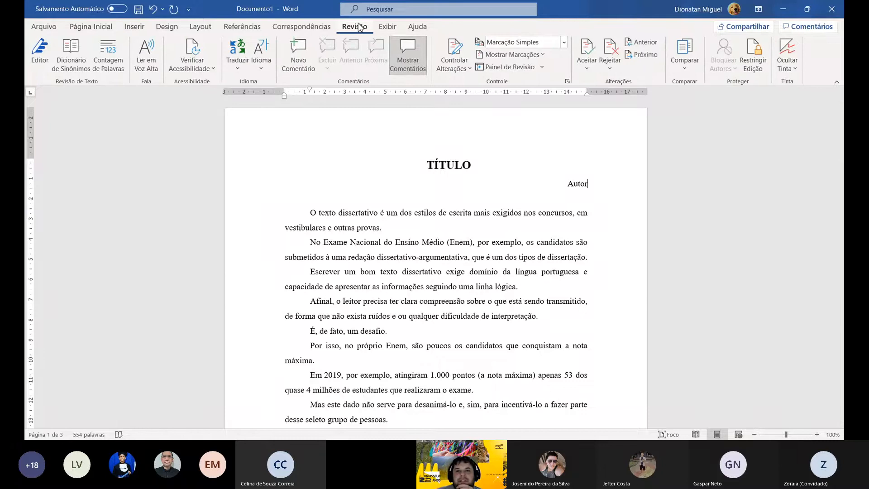
{"action": "left_click", "coordinate": [303, 30]}
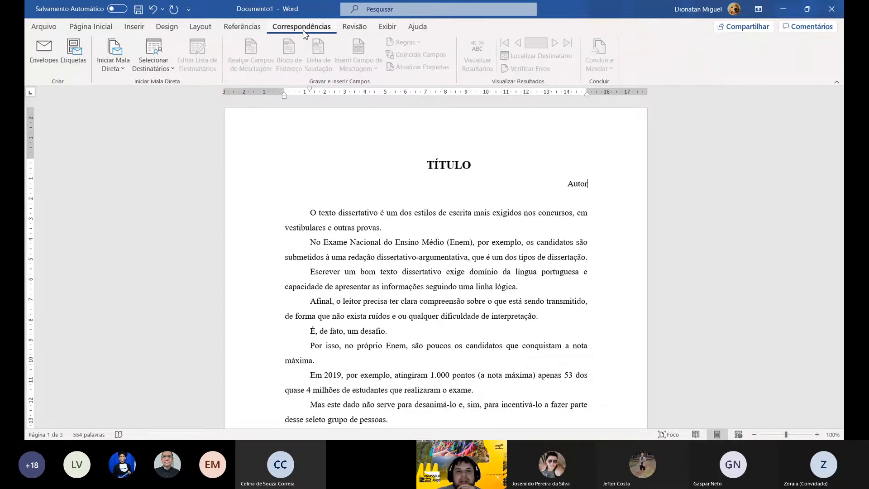
- Insert a footnote reference at the end of the word Autor
{"action": "left_click", "coordinate": [252, 30]}
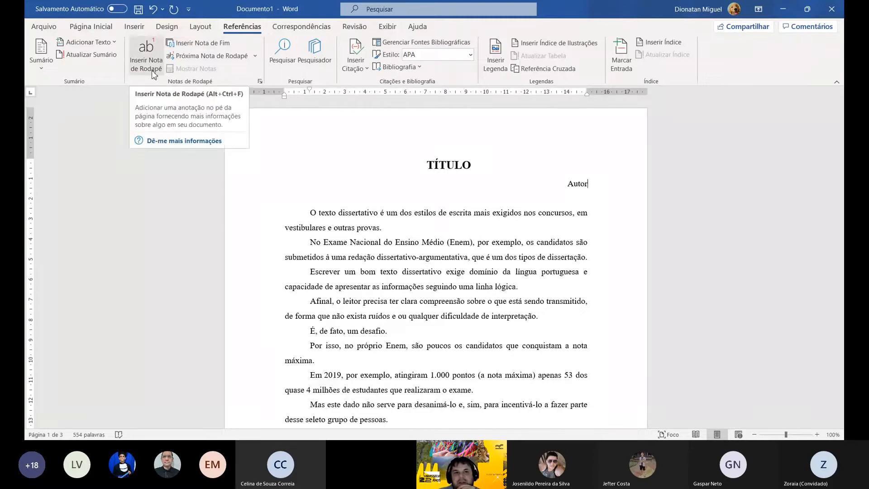
{"action": "left_click", "coordinate": [150, 70]}
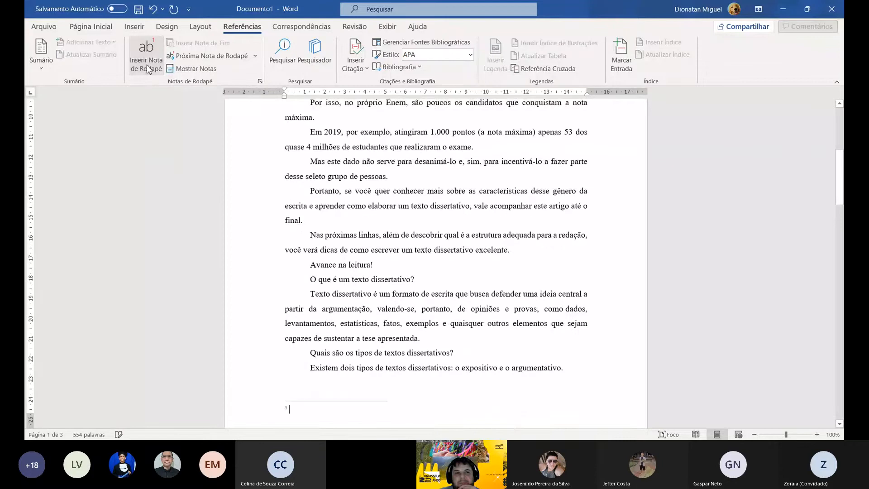
{"action": "scroll", "coordinate": [475, 229], "scroll_direction": "up", "scroll_amount": 6}
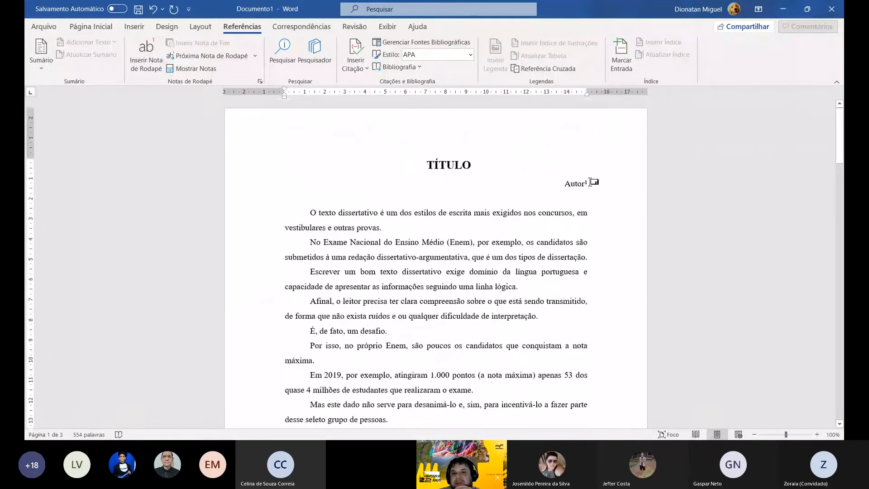
- Add a line below Autor and enter Autora on it
{"action": "left_click", "coordinate": [597, 188]}
{"action": "key", "text": "Return"}
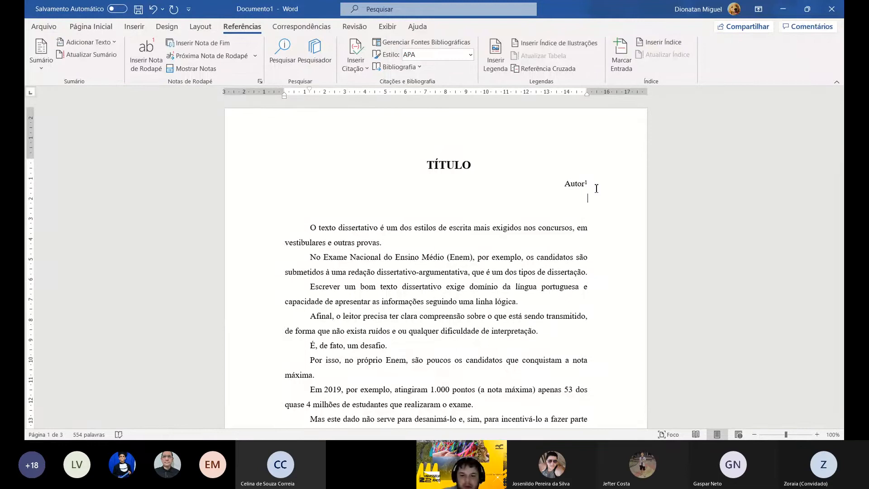
{"action": "type", "text": "Au"}
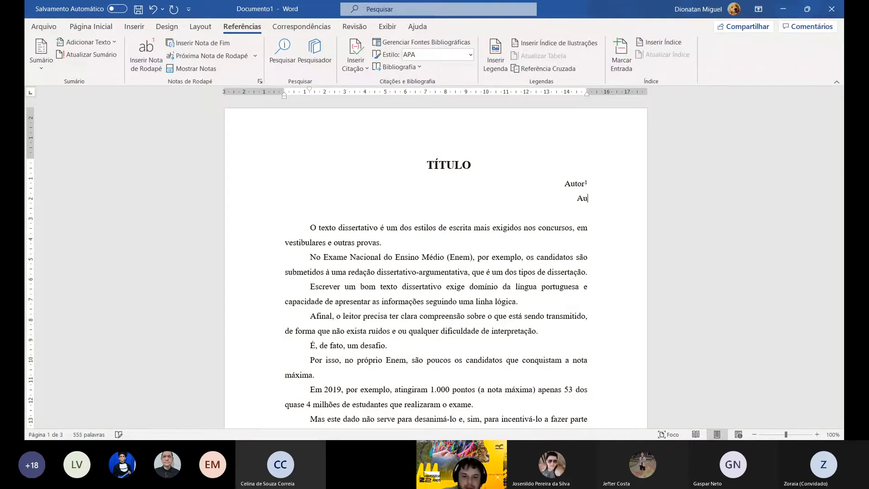
{"action": "type", "text": "tur"}
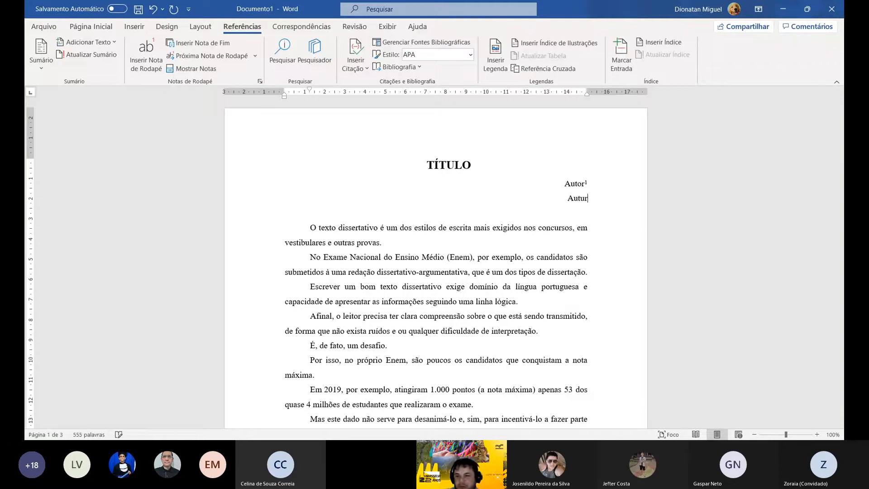
{"action": "key", "text": "BackSpace"}
{"action": "key", "text": "BackSpace"}
{"action": "key", "text": "BackSpace"}
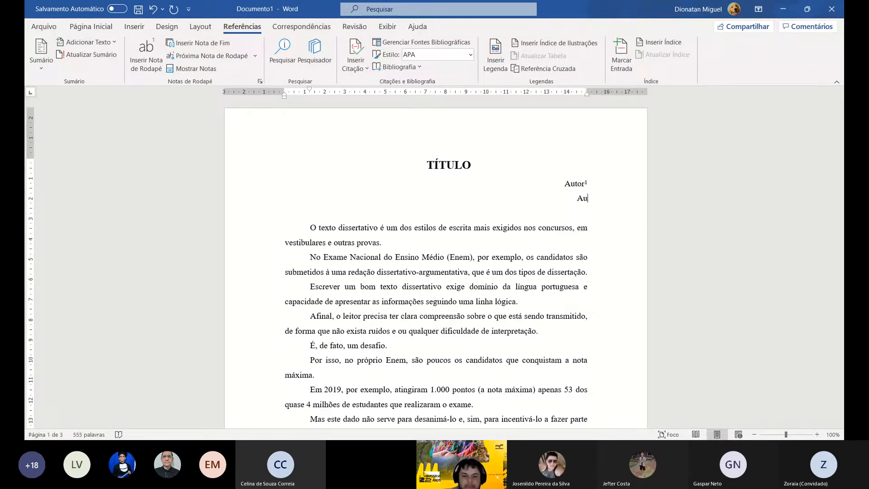
{"action": "type", "text": "tora"}
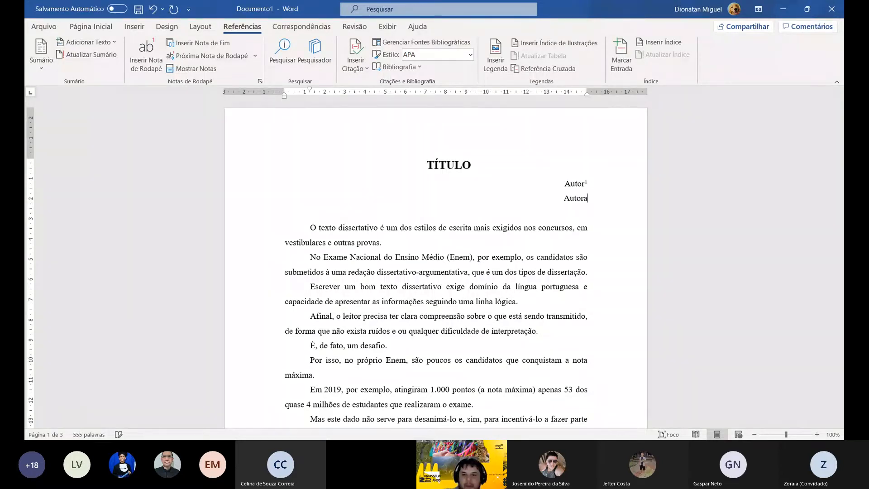
- Insert a footnote reference at the end of the word Autora
{"action": "left_click", "coordinate": [157, 63]}
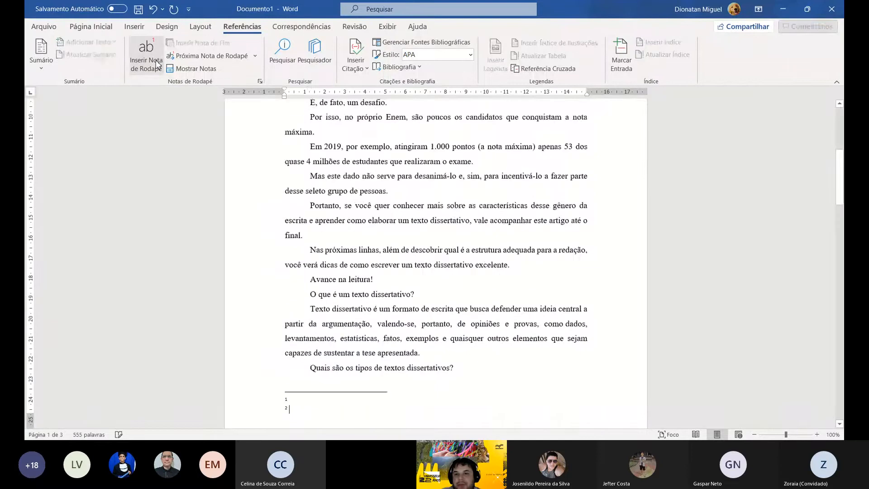
{"action": "scroll", "coordinate": [212, 127], "scroll_direction": "up", "scroll_amount": 6}
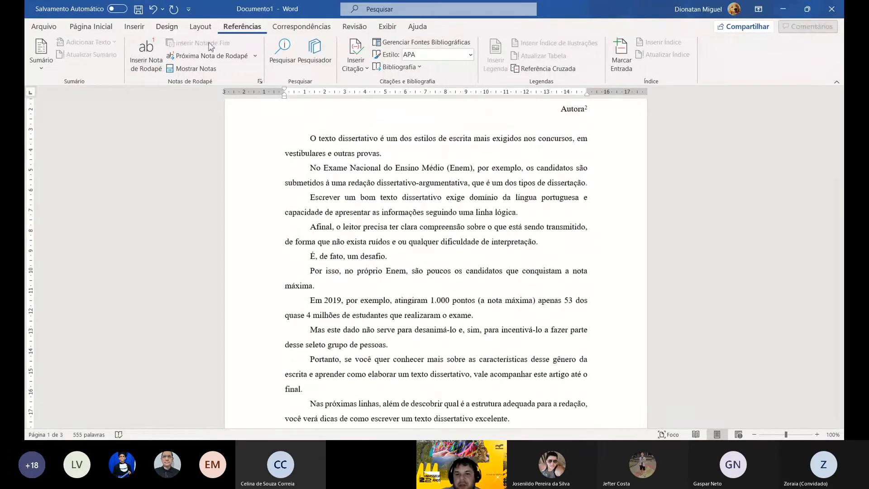
{"action": "scroll", "coordinate": [341, 187], "scroll_direction": "up", "scroll_amount": 3}
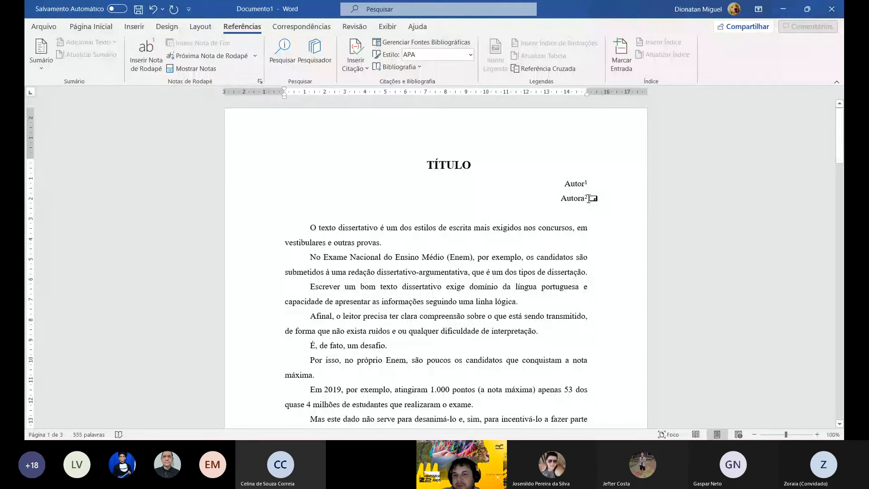
- Replace the footnote mark after Autora with a superscript 1, deleting the corresponding note
{"action": "left_click_drag", "start_coordinate": [590, 198], "coordinate": [593, 198]}
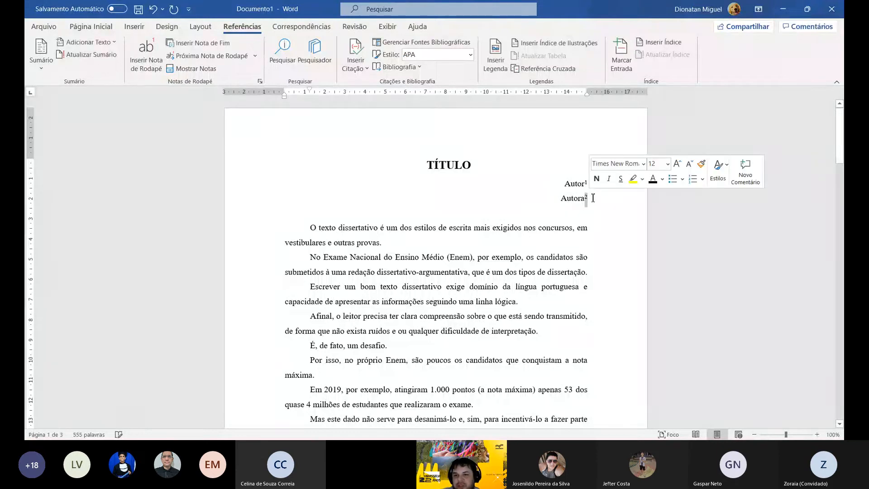
{"action": "type", "text": "1"}
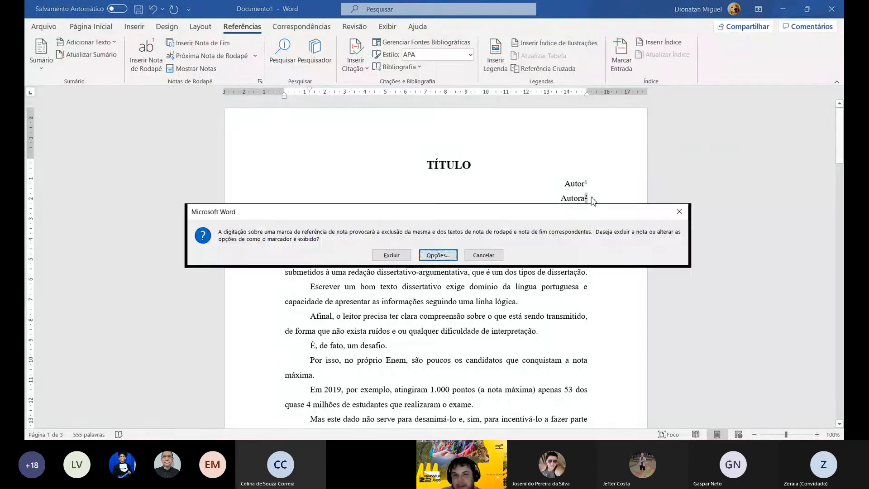
{"action": "left_click", "coordinate": [399, 256]}
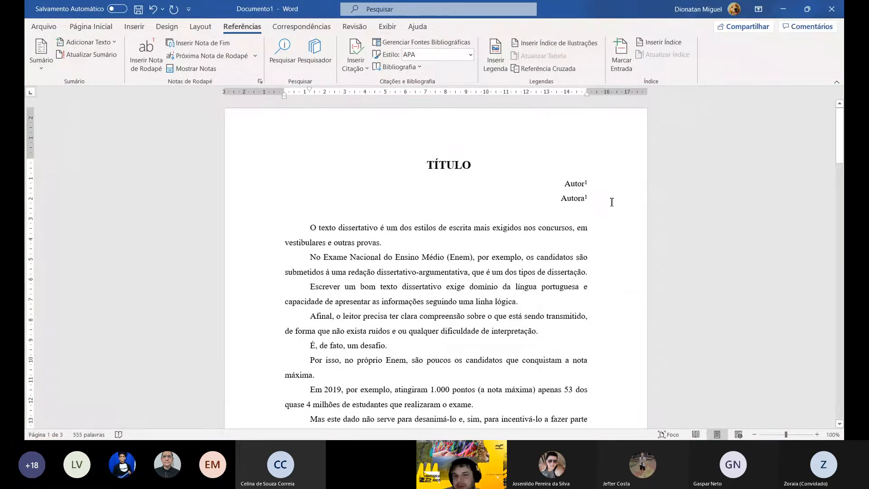
- Add a line below Autora and enter the third author's name without a trailing space
{"action": "key", "text": "Return"}
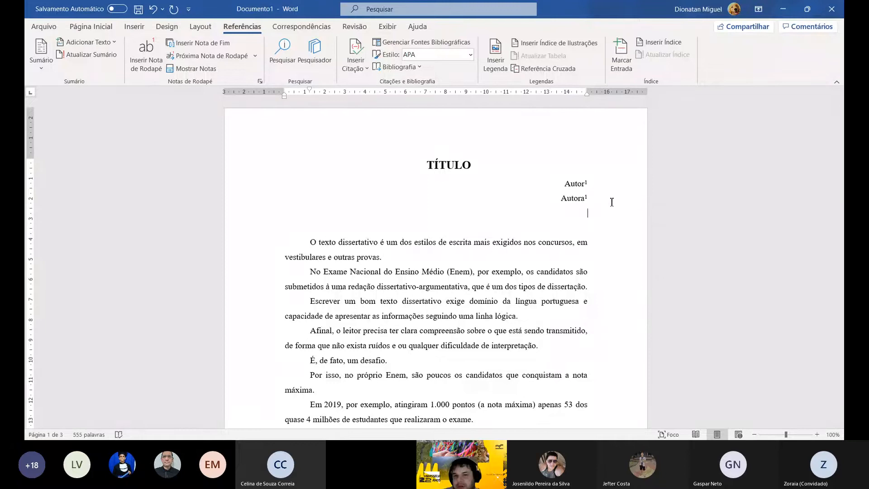
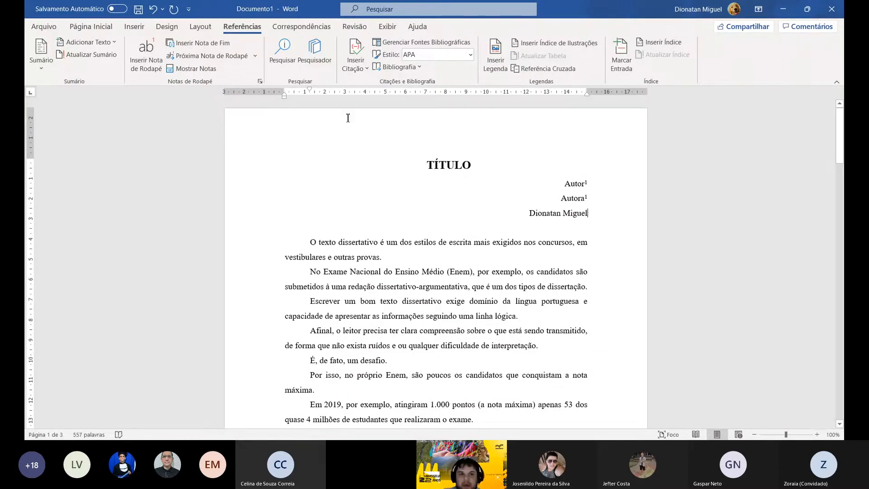
- Insert a footnote reference at the end of the third author's name
{"action": "left_click", "coordinate": [146, 54]}
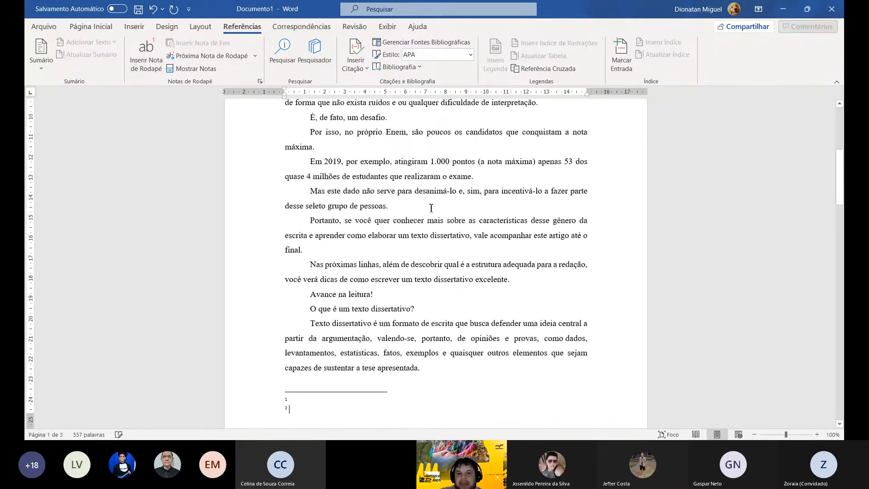
{"action": "scroll", "coordinate": [498, 204], "scroll_direction": "up", "scroll_amount": 5}
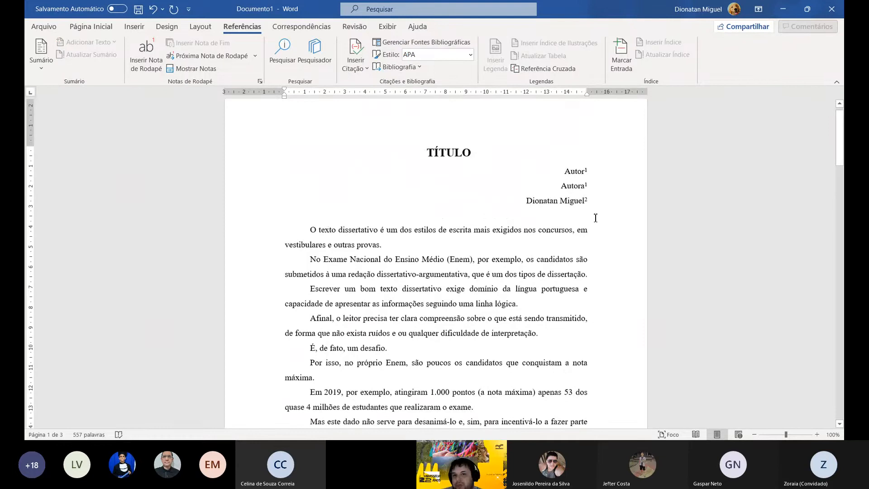
{"action": "scroll", "coordinate": [543, 227], "scroll_direction": "down", "scroll_amount": 7}
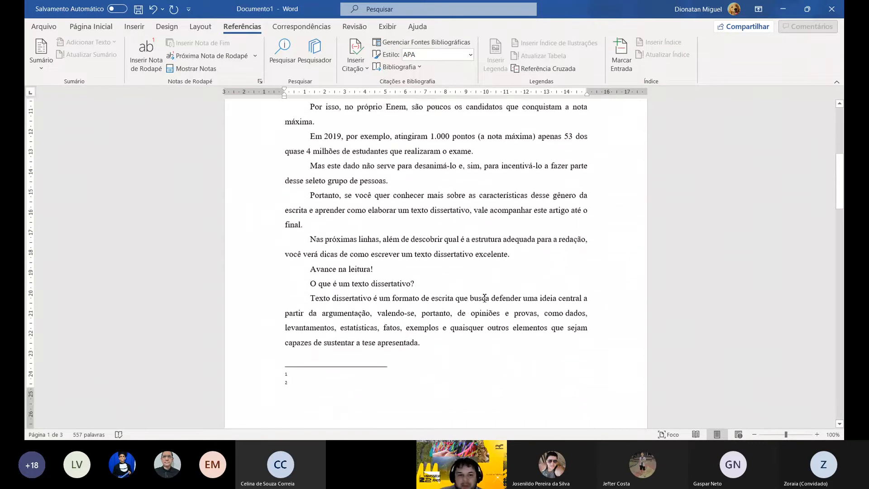
- Enter "Acadêmicos" as the text of the first footnote and "Professor orientador e tutor e" as the text of the second
{"action": "left_click", "coordinate": [305, 324]}
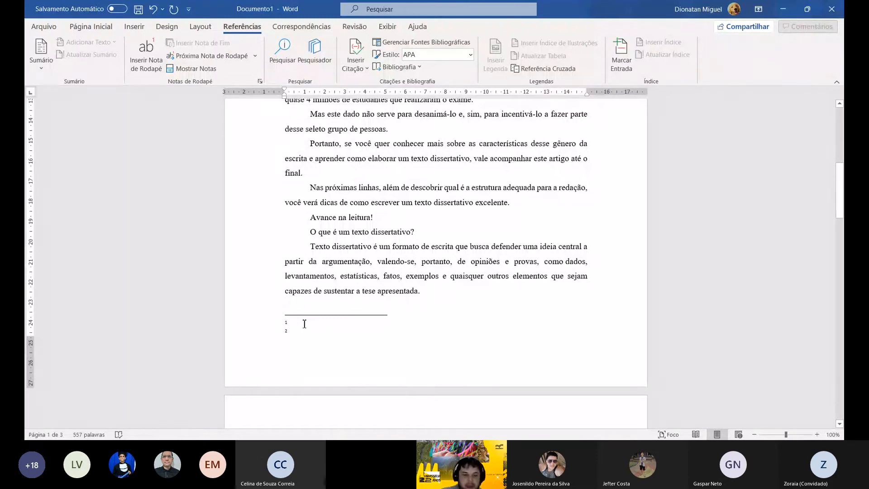
{"action": "type", "text": "Acadêmicos"}
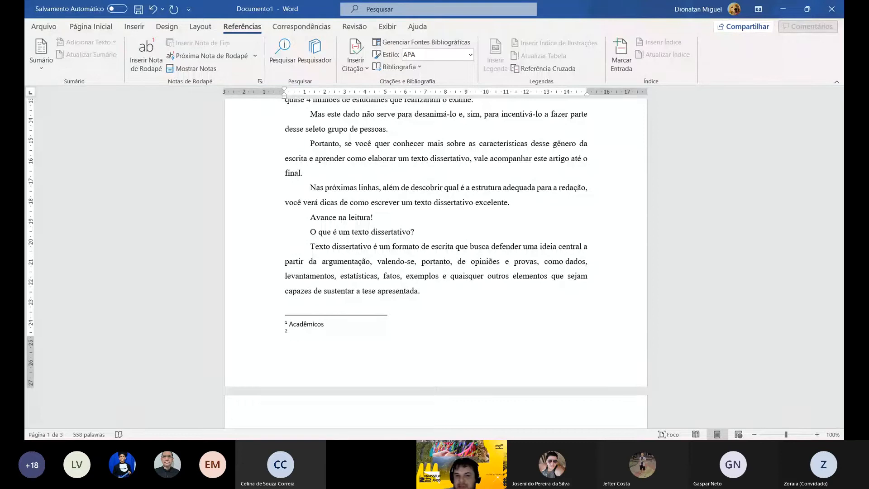
{"action": "left_click", "coordinate": [307, 331]}
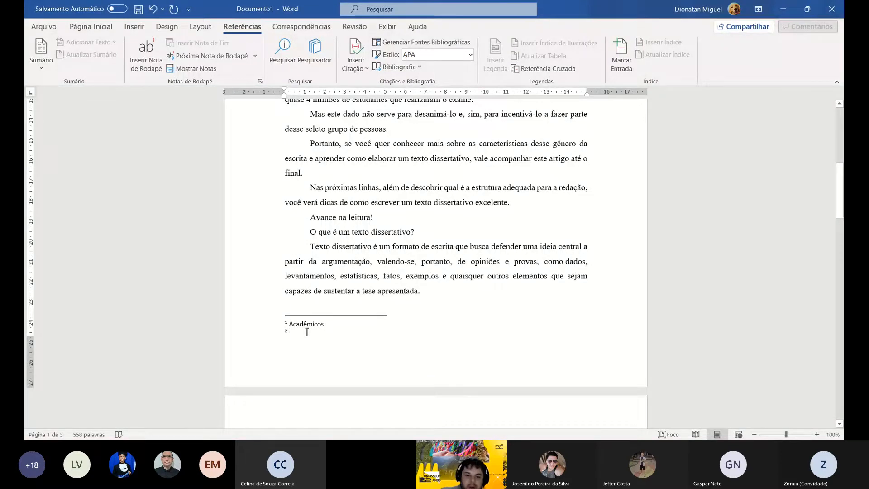
{"action": "type", "text": "Professor"}
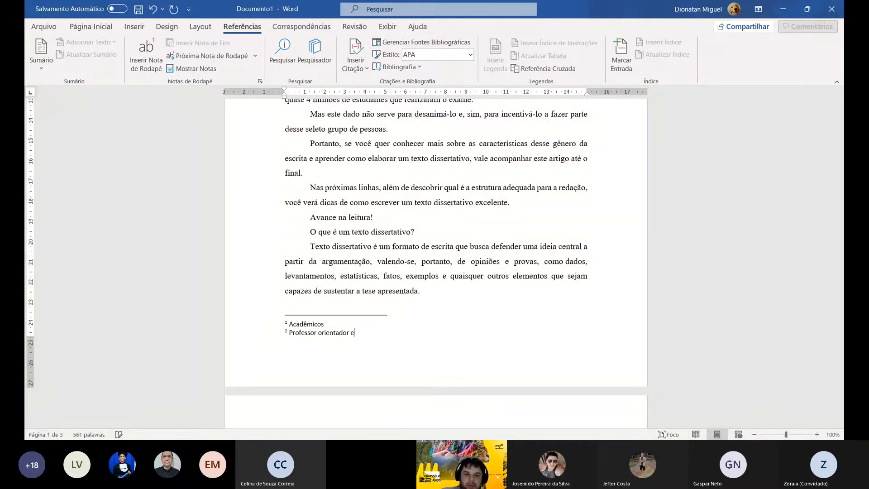
{"action": "type", "text": "orientador e tud"}
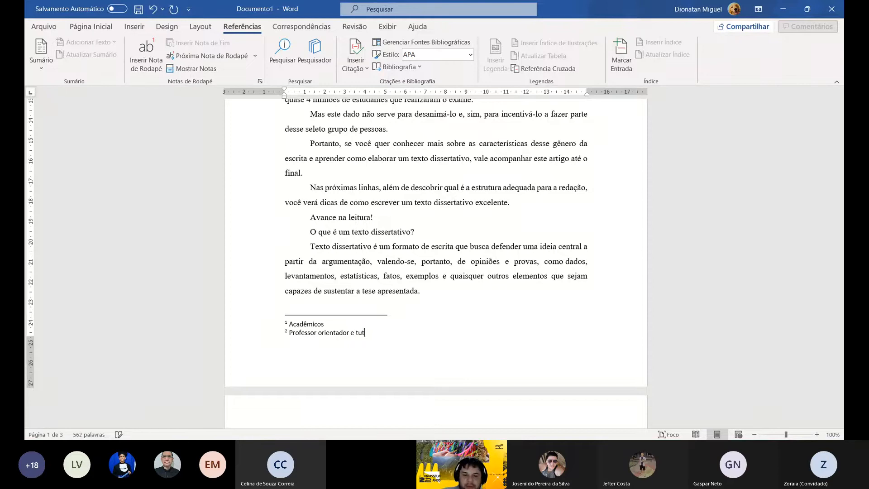
{"action": "type", "text": "o"}
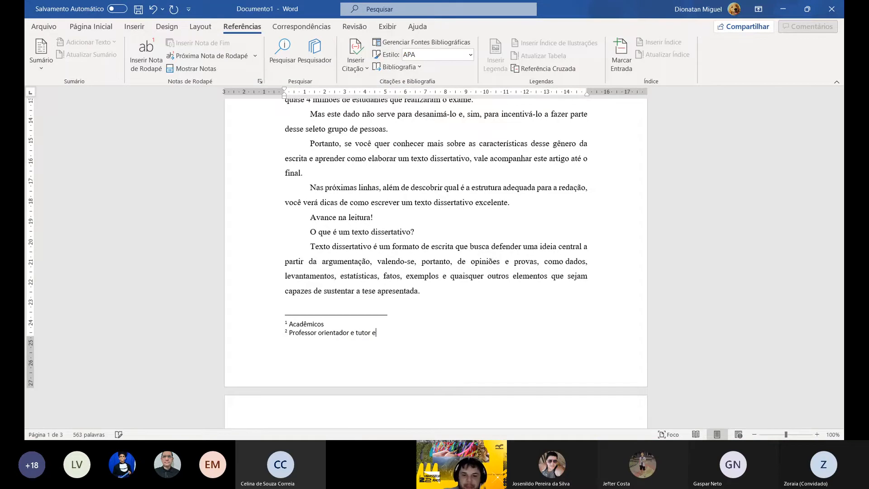
- Add the line "Resumo:" below the author lines, before the first body paragraph
{"action": "scroll", "coordinate": [452, 355], "scroll_direction": "up", "scroll_amount": 3}
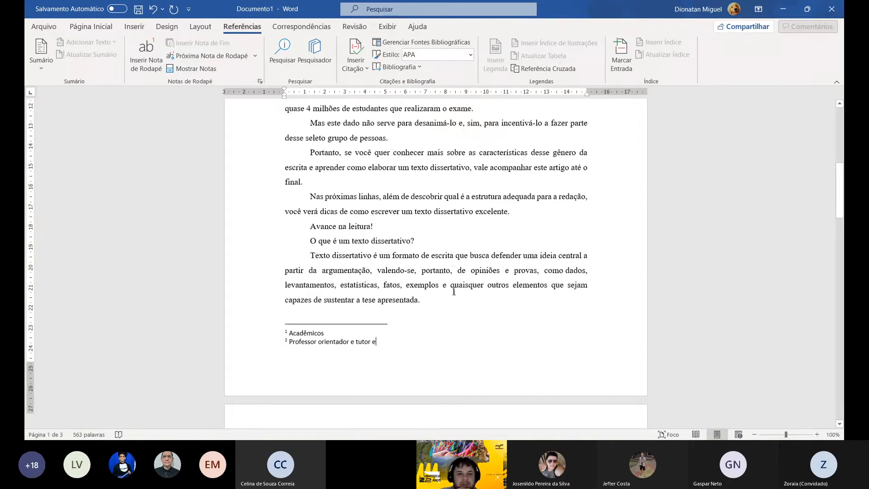
{"action": "scroll", "coordinate": [453, 294], "scroll_direction": "up", "scroll_amount": 10}
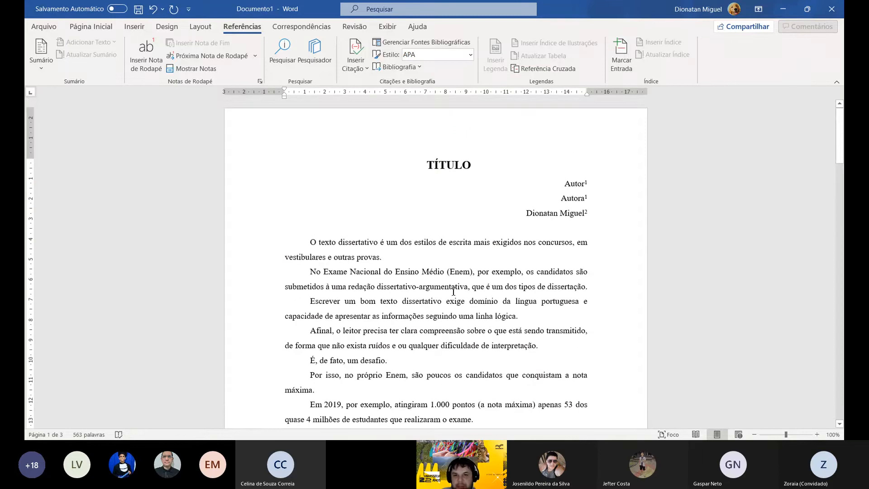
{"action": "left_click", "coordinate": [311, 241]}
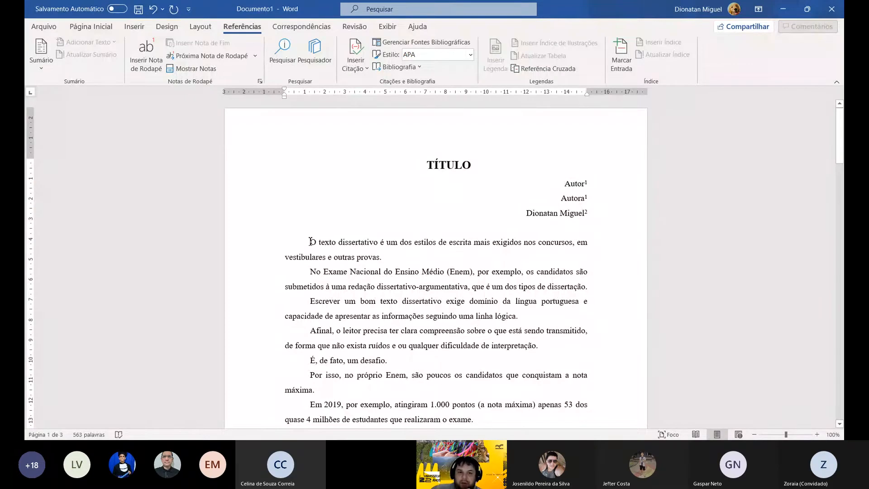
{"action": "key", "text": "Return"}
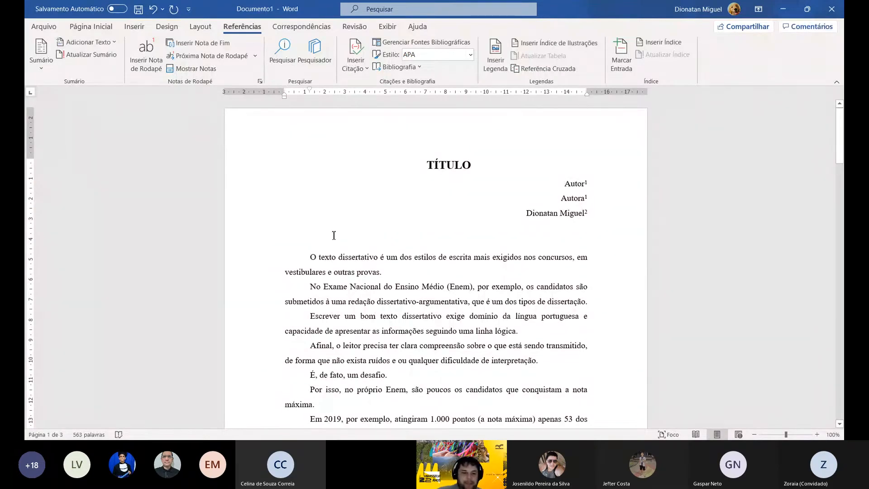
{"action": "type", "text": "Res"}
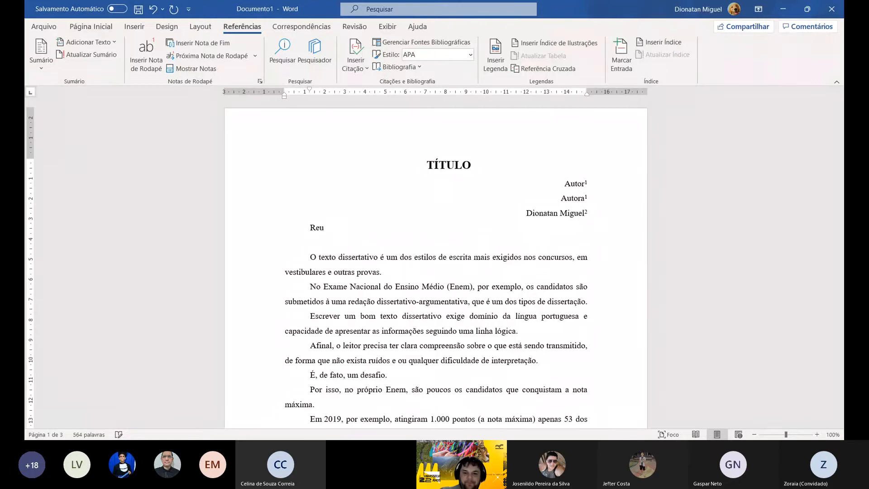
{"action": "key", "text": "BackSpace"}
{"action": "type", "text": "sumo"}
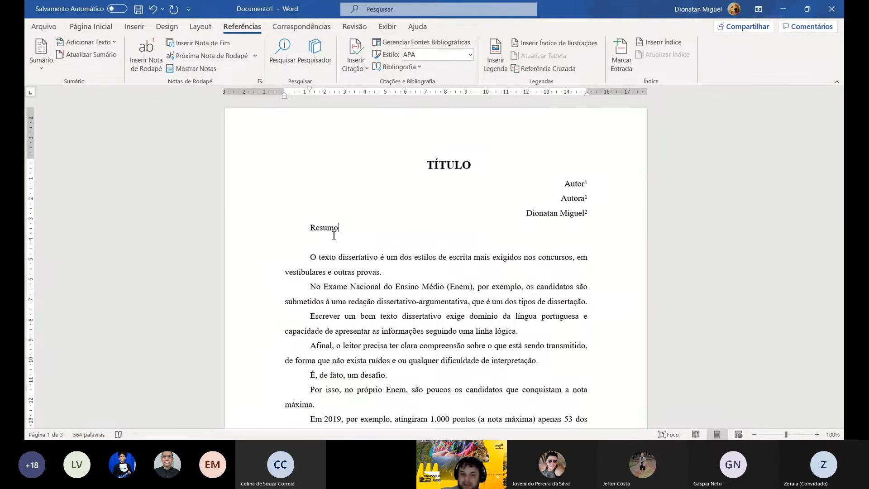
{"action": "type", "text": ":"}
- Add the line "Palavras-chave:" below Resumo, separated by a blank line, using the grammar suggestion for the hyphen and leaving blank lines after it
{"action": "key", "text": "Return"}
{"action": "key", "text": "Return"}
{"action": "type", "text": "Pa"}
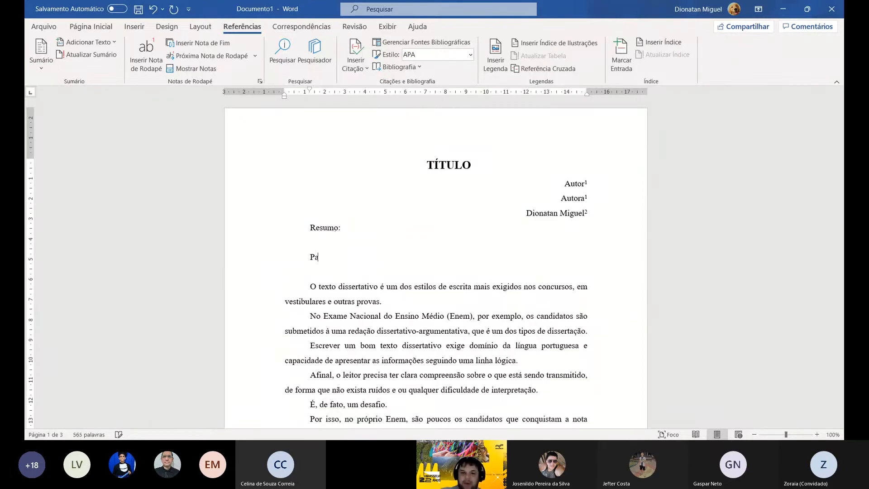
{"action": "type", "text": "lavras "}
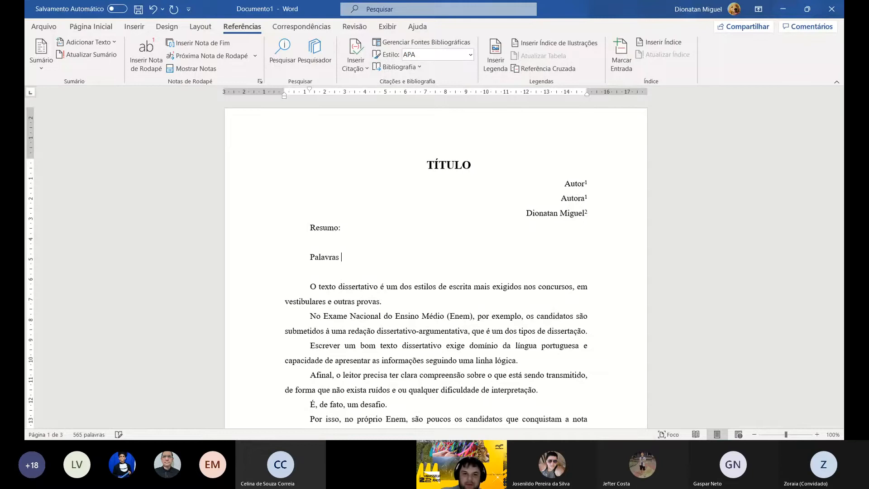
{"action": "type", "text": "chave"}
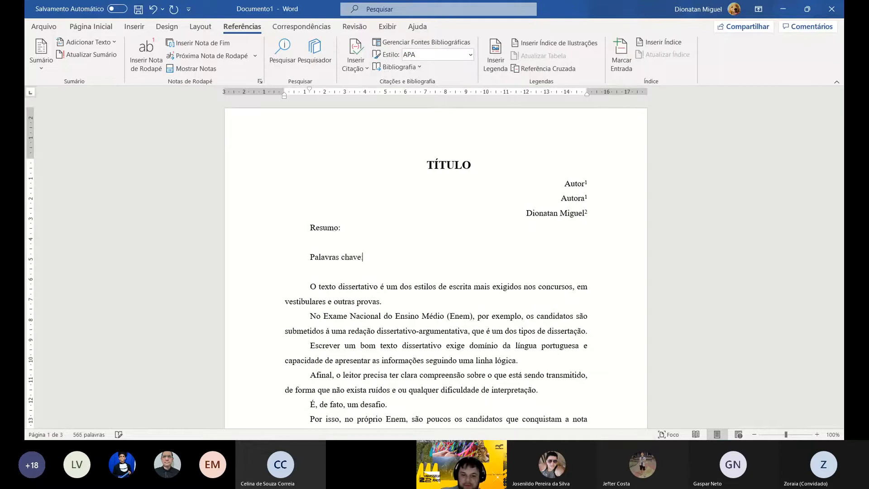
{"action": "type", "text": ":"}
{"action": "key", "text": "Return"}
{"action": "key", "text": "Return"}
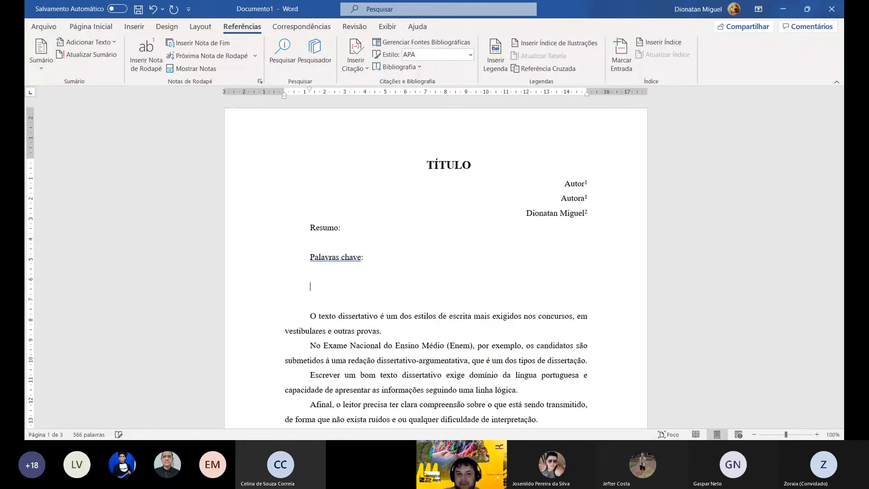
{"action": "right_click", "coordinate": [329, 258]}
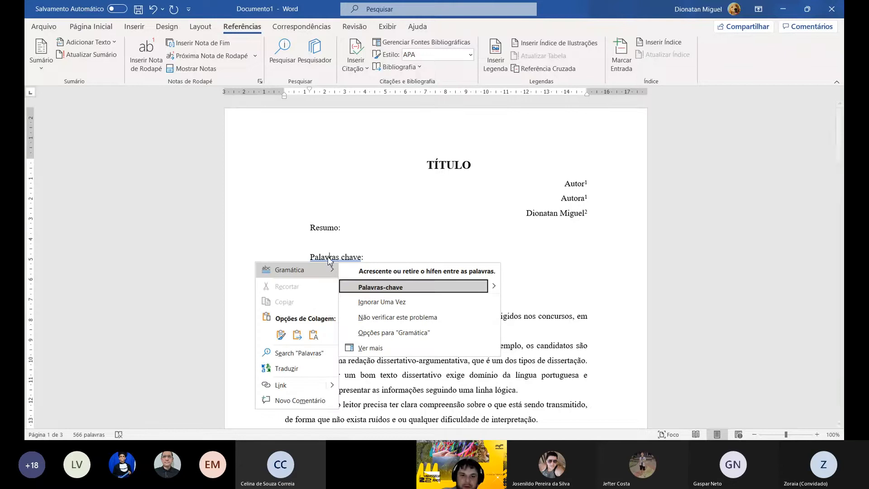
{"action": "left_click", "coordinate": [385, 287]}
- Make the "Resumo:" and "Palavras-chave:" lines bold
{"action": "left_click_drag", "start_coordinate": [254, 229], "coordinate": [265, 257]}
{"action": "left_click", "coordinate": [91, 26]}
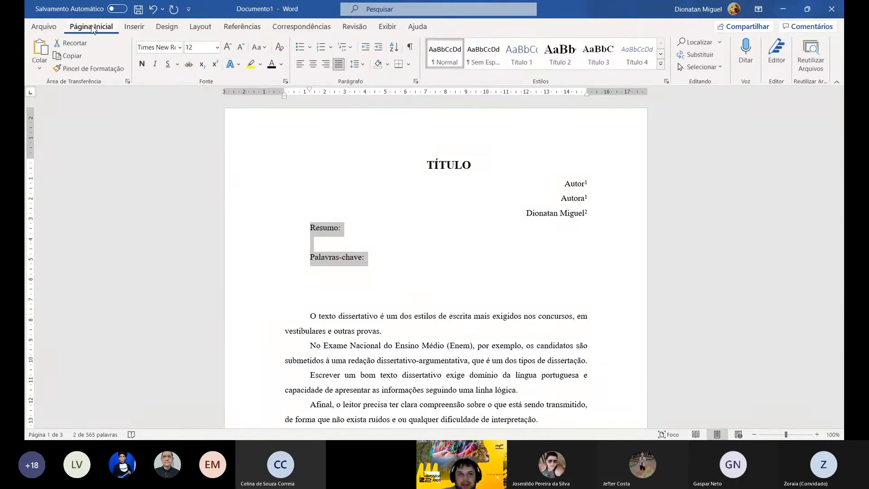
{"action": "left_click", "coordinate": [144, 66]}
- Add the heading "Introdução" a few lines below Palavras-chave and remove one blank line between it and the body text
{"action": "left_click", "coordinate": [327, 277]}
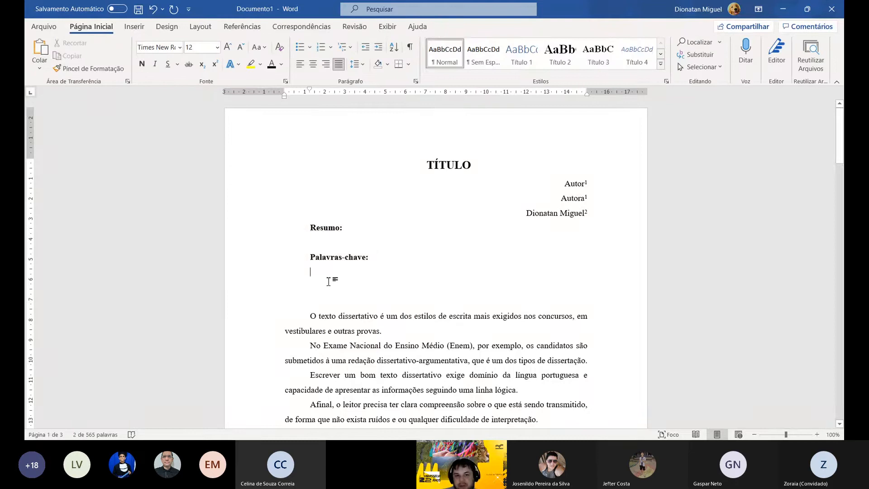
{"action": "key", "text": "Return"}
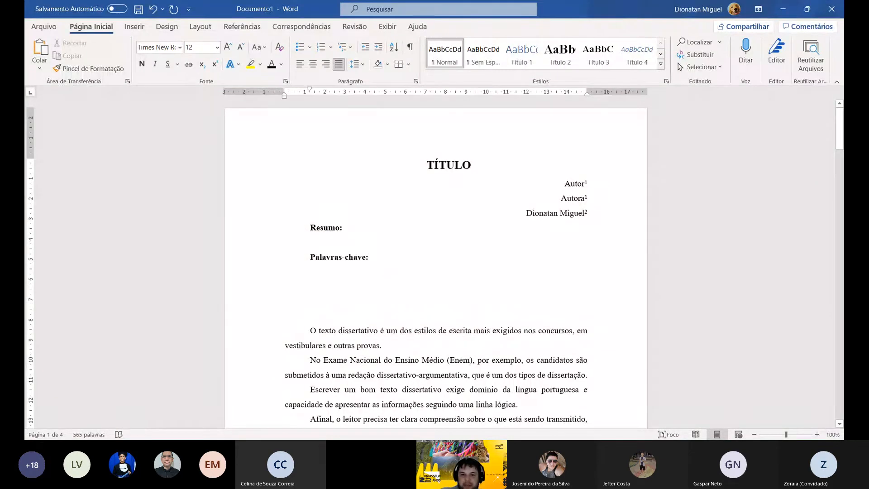
{"action": "key", "text": "Return"}
{"action": "type", "text": "I"}
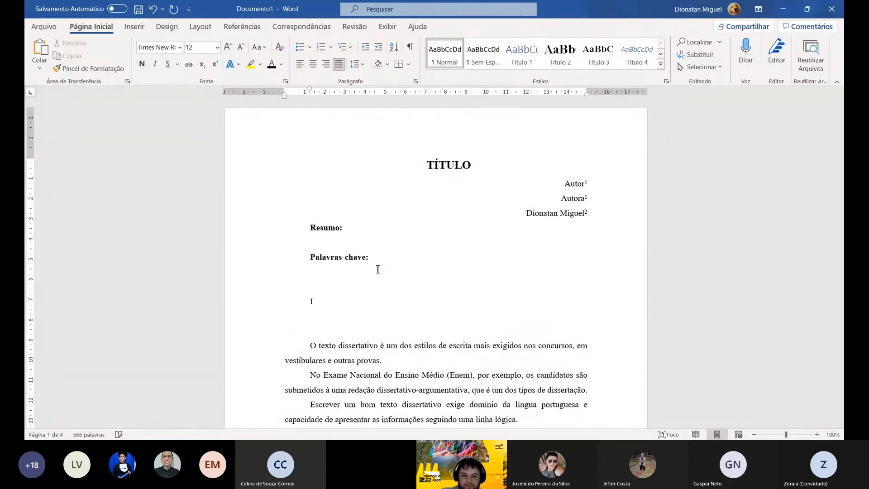
{"action": "type", "text": "ntroduç"}
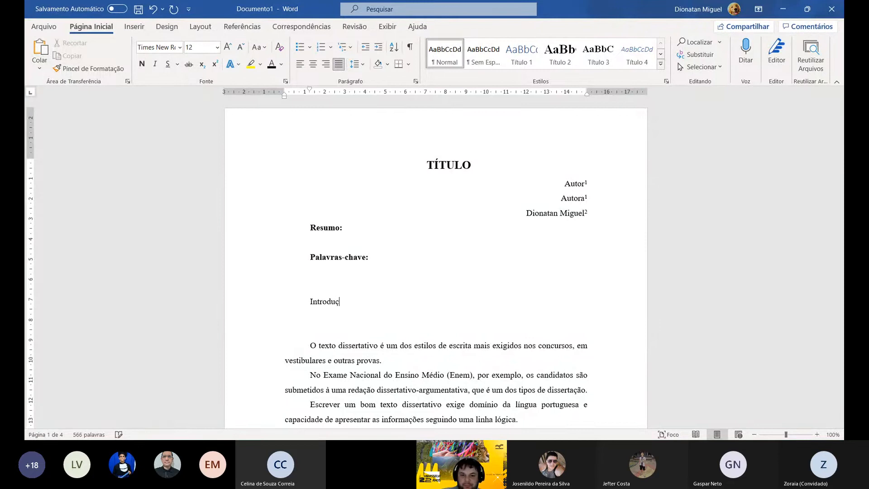
{"action": "type", "text": "ão"}
{"action": "key", "text": "Delete"}
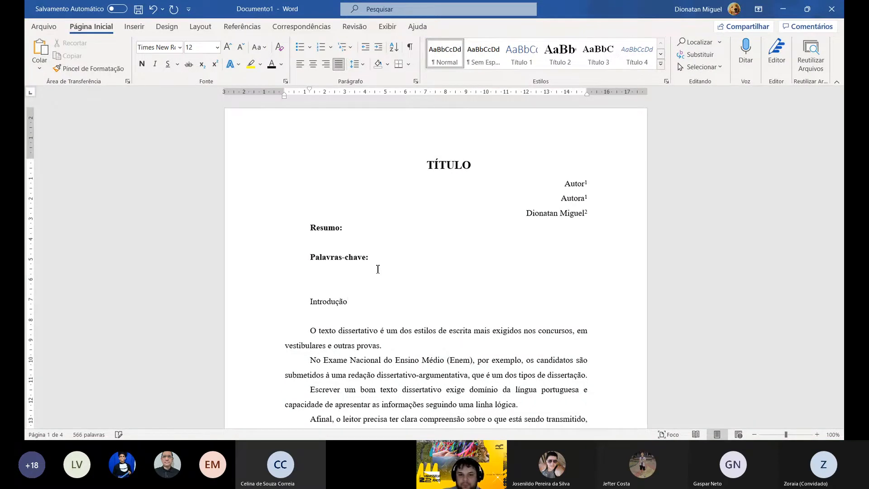
- Make the "Introdução" heading bold
{"action": "left_click", "coordinate": [254, 303]}
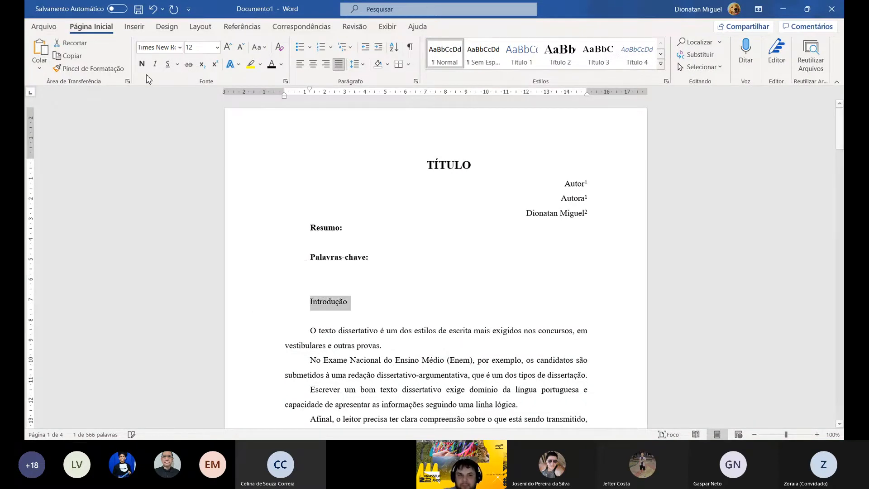
{"action": "left_click", "coordinate": [142, 64]}
{"action": "left_click", "coordinate": [405, 275]}
- Join the first body paragraph with the following one that begins "No Exame Nacional"
{"action": "scroll", "coordinate": [403, 285], "scroll_direction": "down", "scroll_amount": 2}
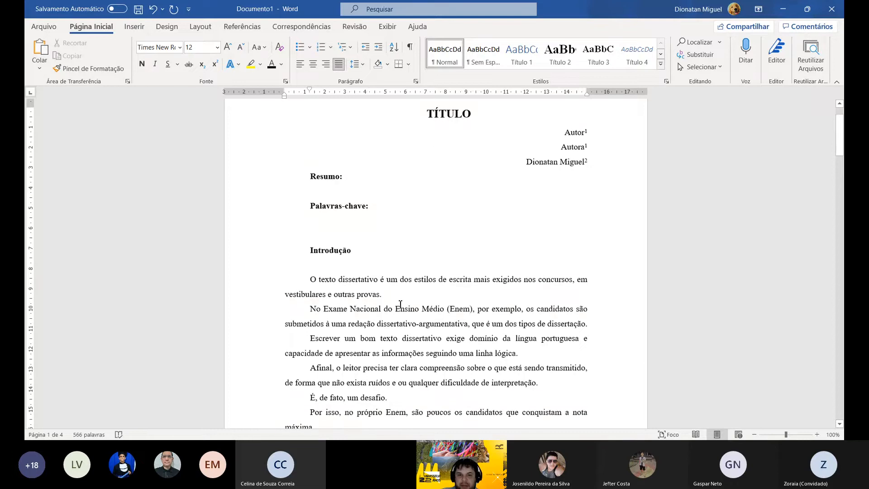
{"action": "left_click", "coordinate": [401, 295]}
{"action": "key", "text": "Delete"}
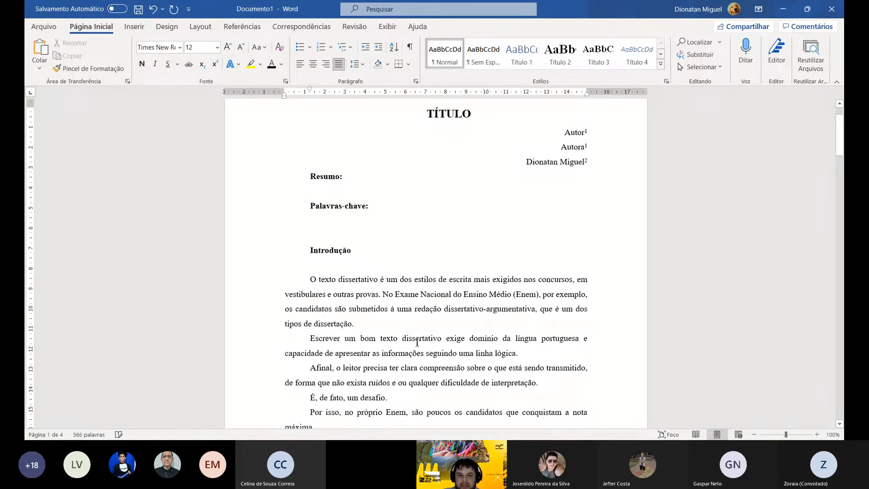
- Replace the line "Avance na leitura!" at the start of page 2 with the heading text "Fundamentação Teorica"
{"action": "scroll", "coordinate": [416, 344], "scroll_direction": "down", "scroll_amount": 3}
{"action": "scroll", "coordinate": [416, 350], "scroll_direction": "down", "scroll_amount": 7}
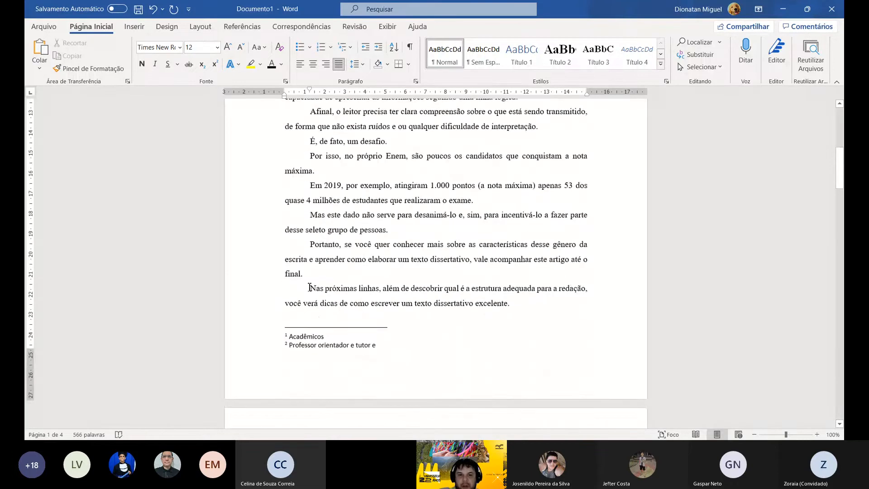
{"action": "scroll", "coordinate": [309, 287], "scroll_direction": "down", "scroll_amount": 10}
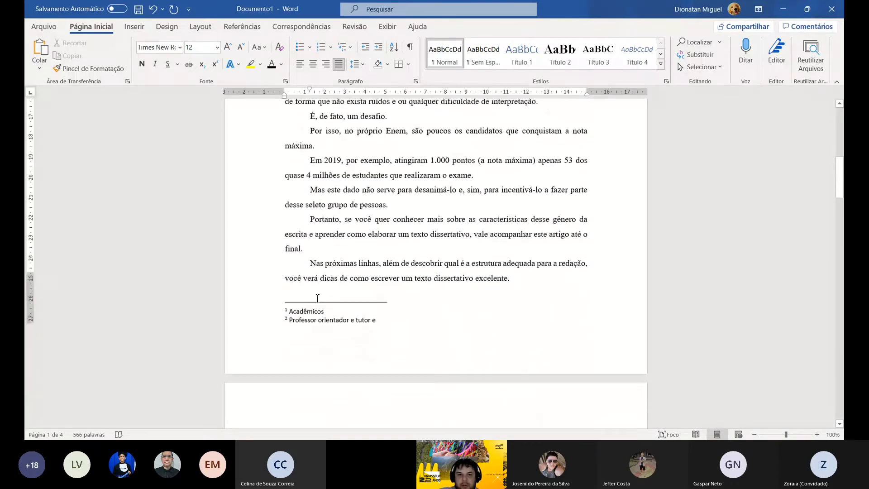
{"action": "left_click", "coordinate": [272, 185]}
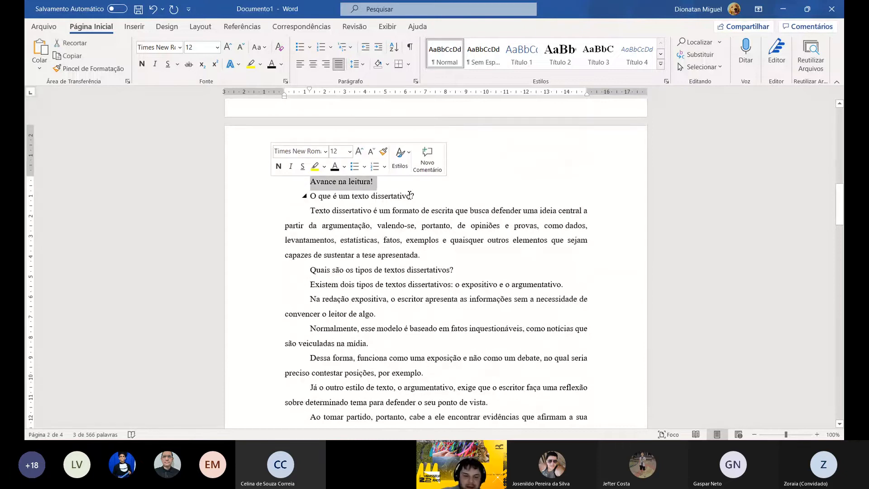
{"action": "type", "text": "Funda"}
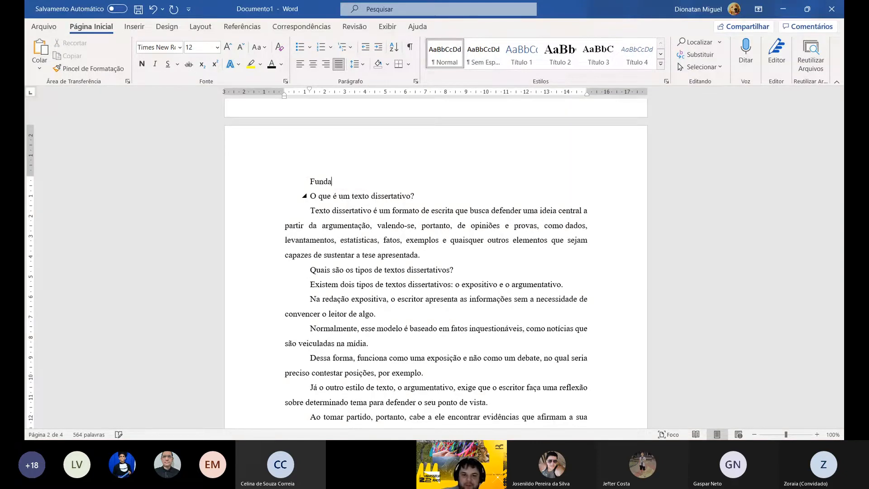
{"action": "type", "text": "mentaç"}
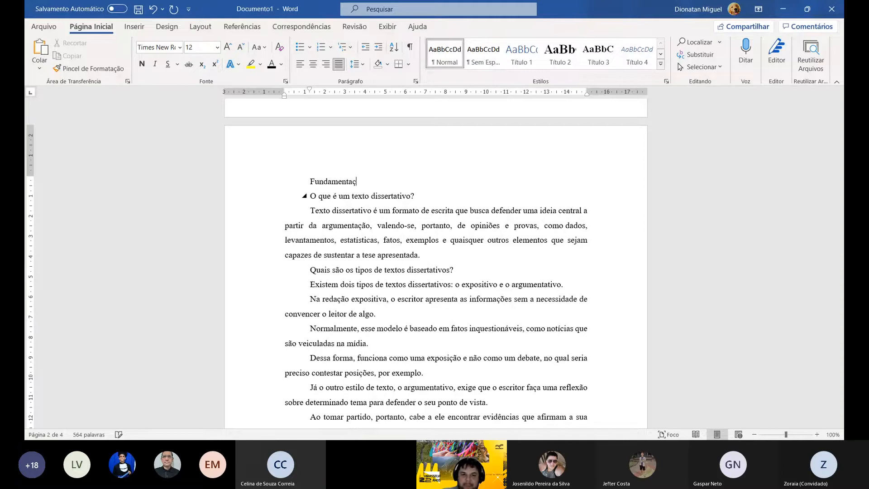
{"action": "type", "text": "ão Teorica"}
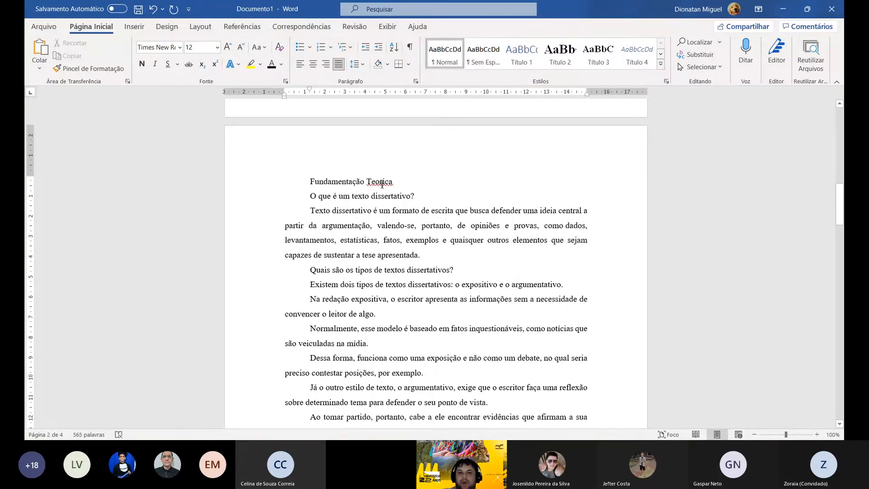
- Correct the heading at the start of page 2 to "Fundamentação Teórica" and make it bold
{"action": "right_click", "coordinate": [383, 183]}
{"action": "left_click", "coordinate": [412, 195]}
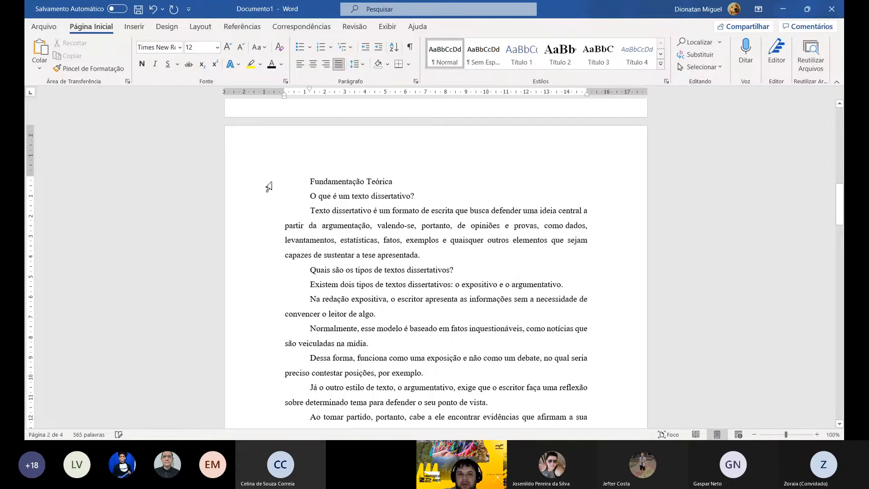
{"action": "left_click", "coordinate": [271, 186]}
{"action": "left_click", "coordinate": [142, 64]}
{"action": "left_click", "coordinate": [446, 185]}
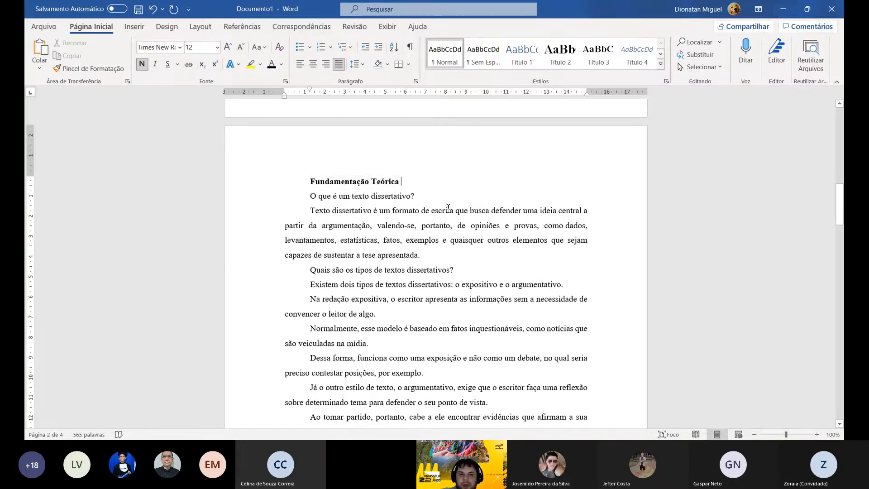
- Join the paragraph beginning "Na redação expositiva" with the two that follow, "Normalmente" and "Dessa forma", into one paragraph
{"action": "scroll", "coordinate": [446, 160], "scroll_direction": "down", "scroll_amount": 1}
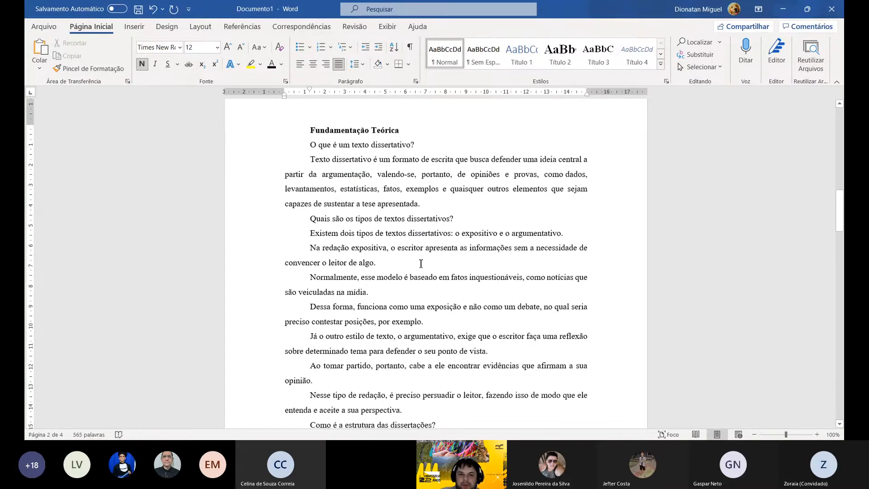
{"action": "left_click", "coordinate": [412, 265]}
{"action": "key", "text": "Delete"}
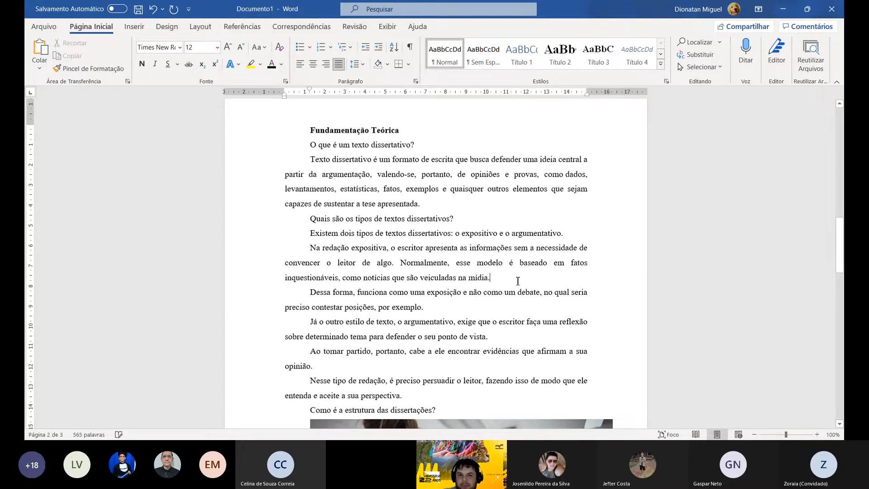
{"action": "key", "text": "Delete"}
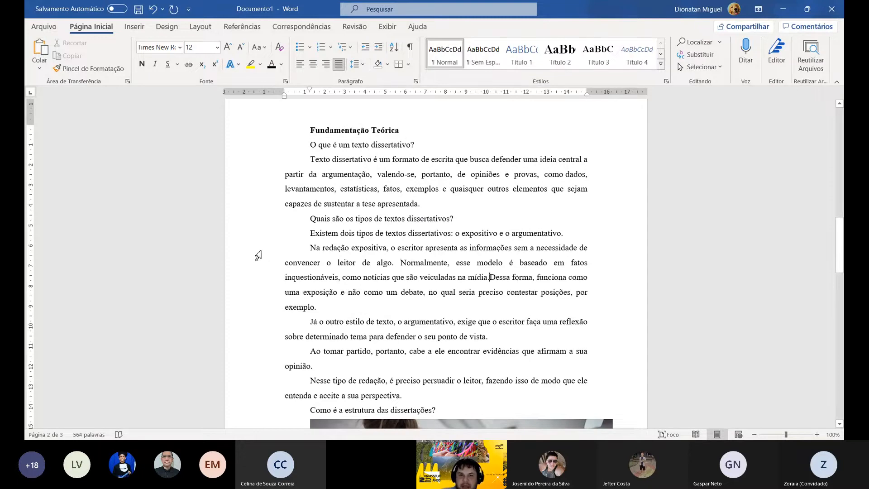
- Put a blank line before and after the "Na redação expositiva" paragraph and add the missing space between "mídia." and "Dessa"
{"action": "left_click_drag", "start_coordinate": [258, 254], "coordinate": [271, 307]}
{"action": "left_click", "coordinate": [586, 232]}
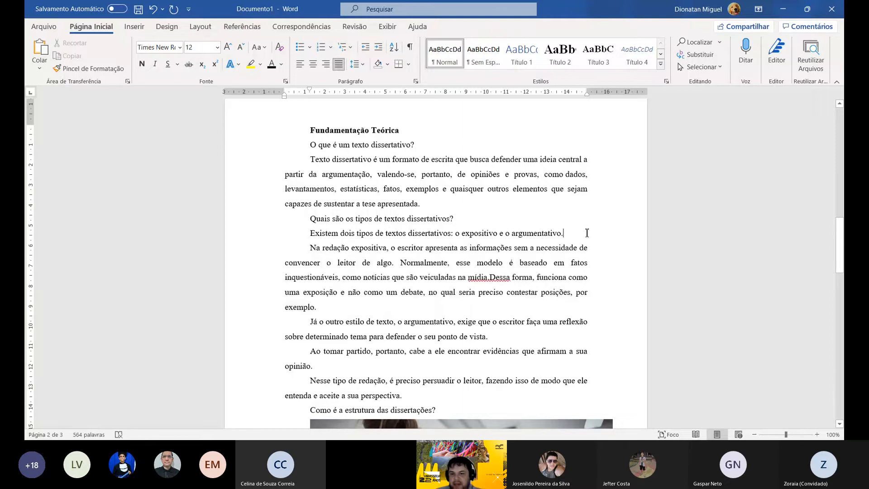
{"action": "key", "text": "Return"}
{"action": "left_click", "coordinate": [317, 321]}
{"action": "key", "text": "Return"}
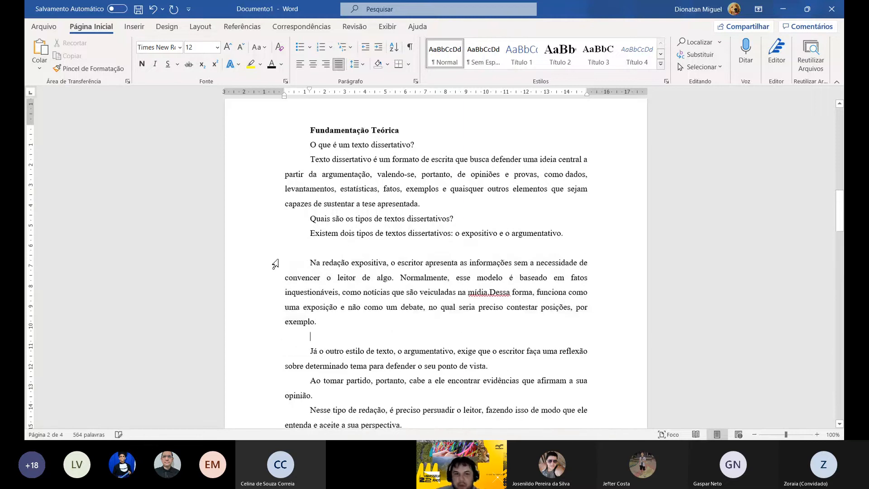
{"action": "left_click_drag", "start_coordinate": [253, 267], "coordinate": [257, 322]}
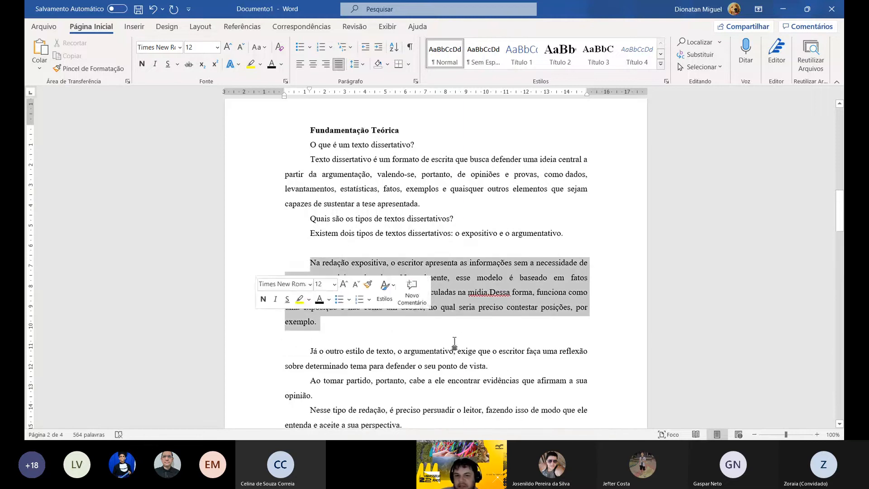
{"action": "left_click", "coordinate": [490, 292]}
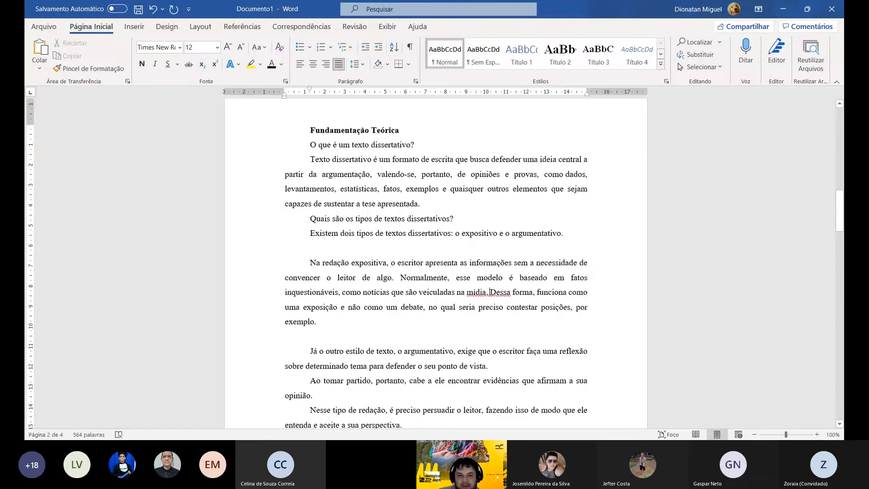
- Set the font size of the whole "Na redação expositiva" paragraph to 10
{"action": "left_click_drag", "start_coordinate": [259, 267], "coordinate": [274, 326]}
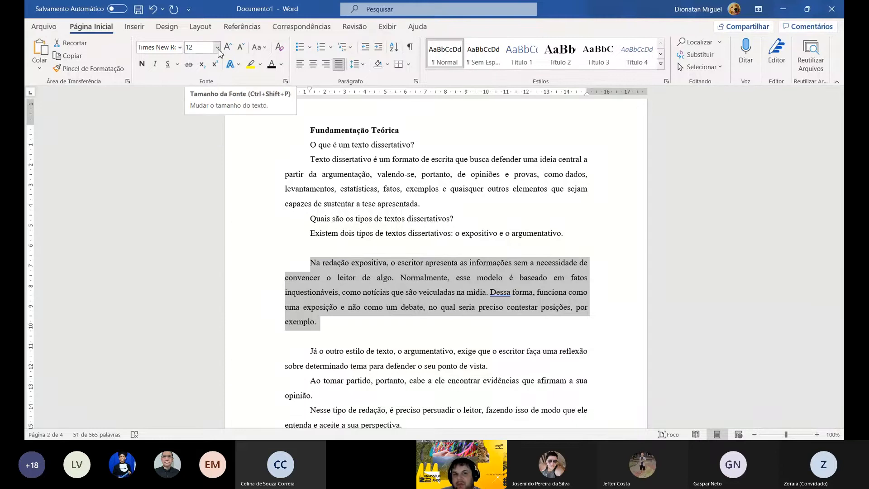
{"action": "left_click", "coordinate": [218, 48]}
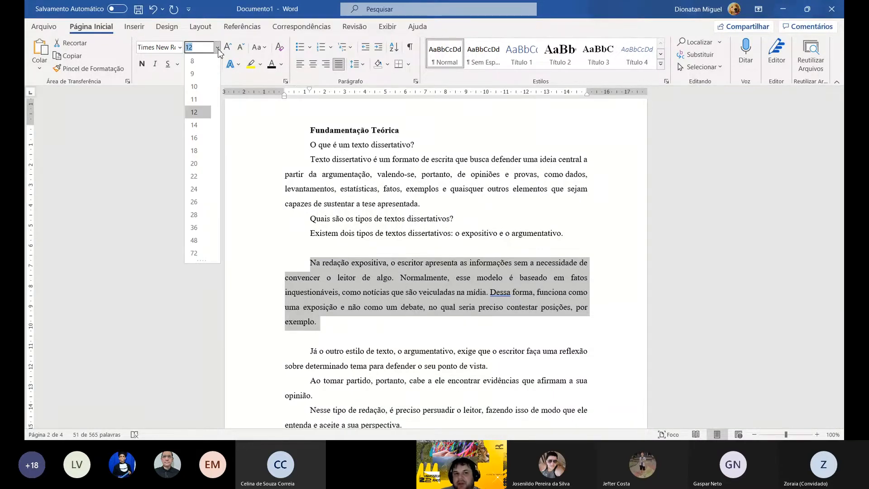
{"action": "left_click", "coordinate": [195, 87]}
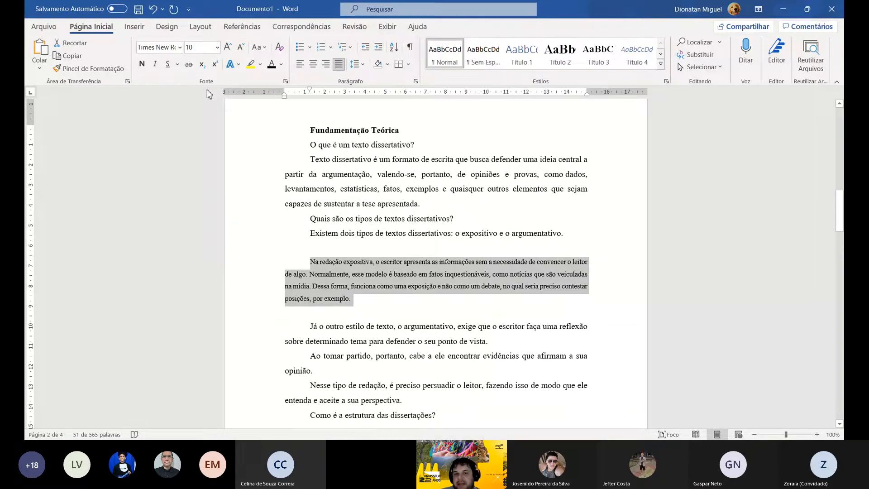
- In the paragraph settings of the "Na redação expositiva" passage, set line spacing to Simples and the special indent to (nenhum)
{"action": "left_click", "coordinate": [358, 66]}
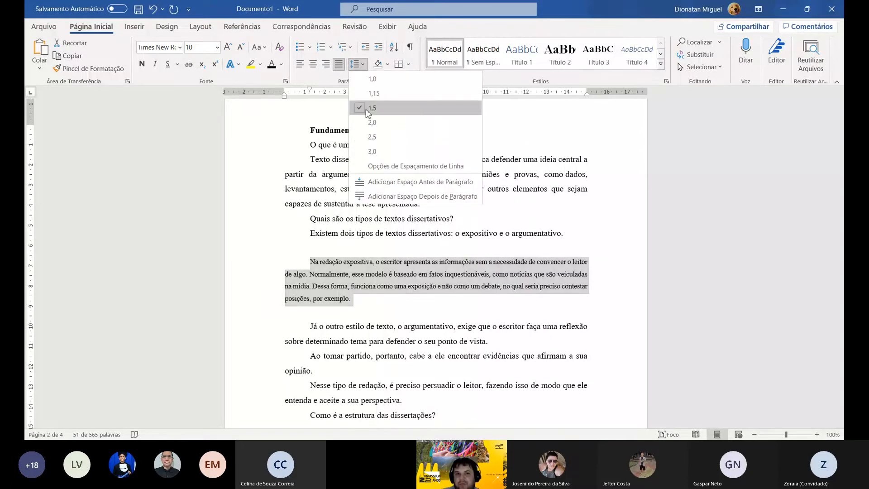
{"action": "left_click", "coordinate": [378, 170]}
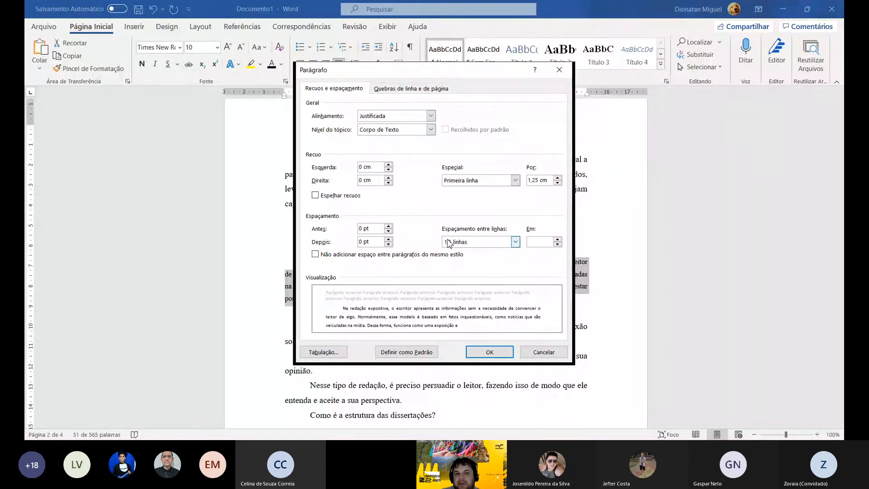
{"action": "left_click", "coordinate": [465, 246]}
{"action": "left_click", "coordinate": [465, 246]}
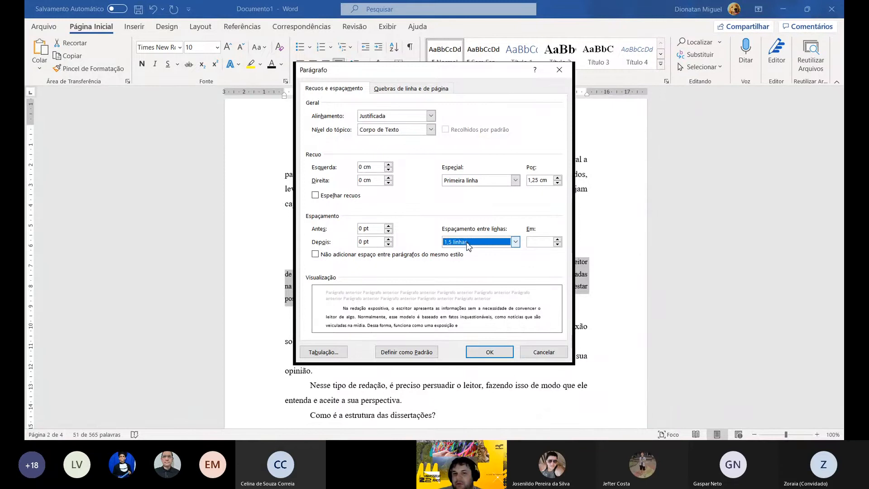
{"action": "left_click", "coordinate": [467, 255]}
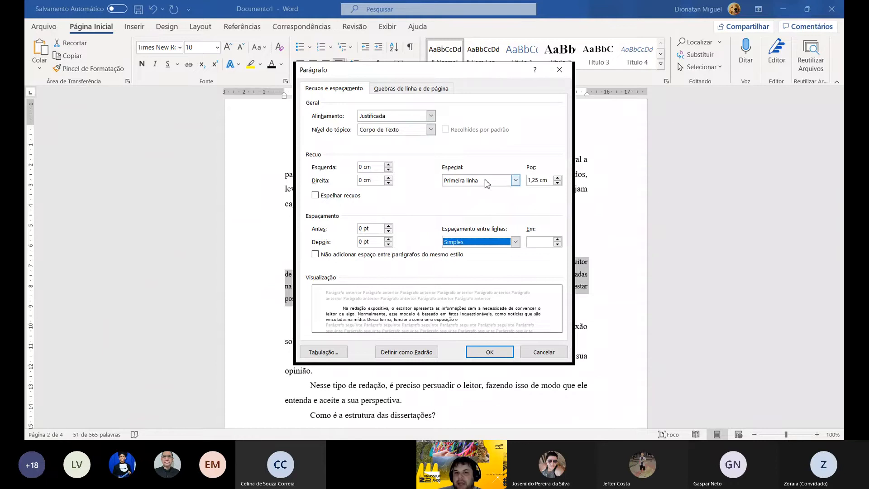
{"action": "left_click", "coordinate": [517, 181]}
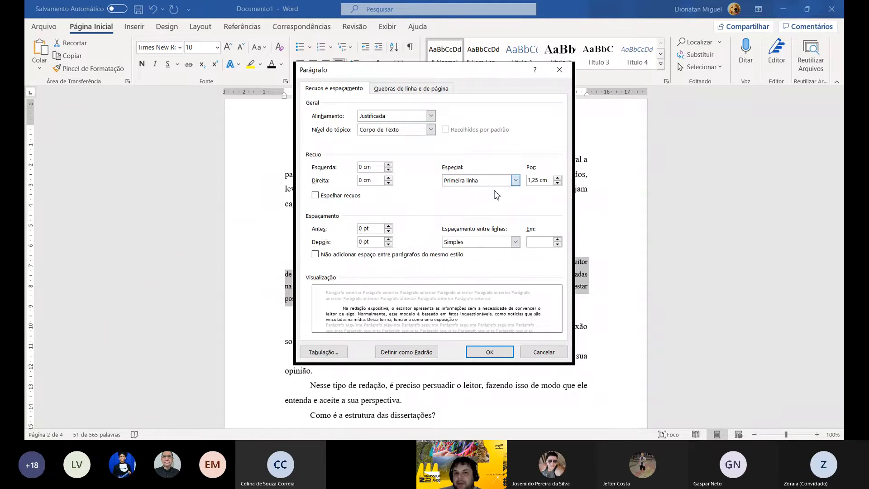
{"action": "left_click", "coordinate": [496, 195]}
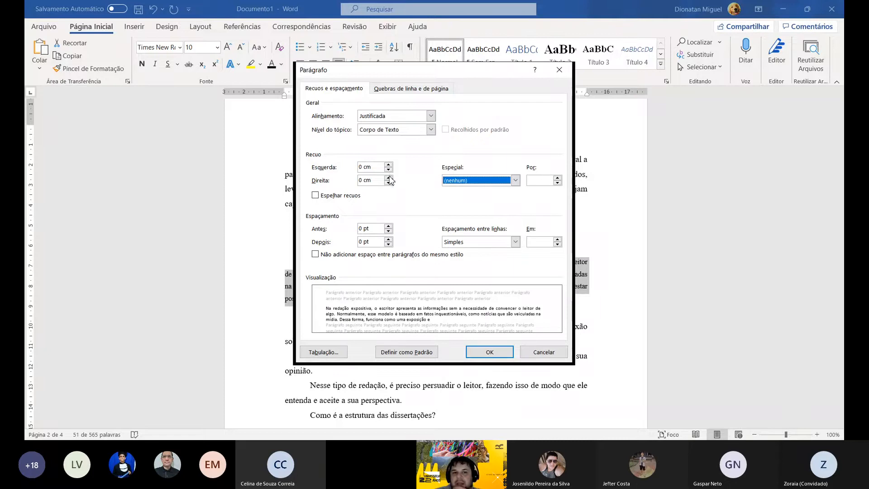
{"action": "left_click_drag", "start_coordinate": [377, 182], "coordinate": [358, 182]}
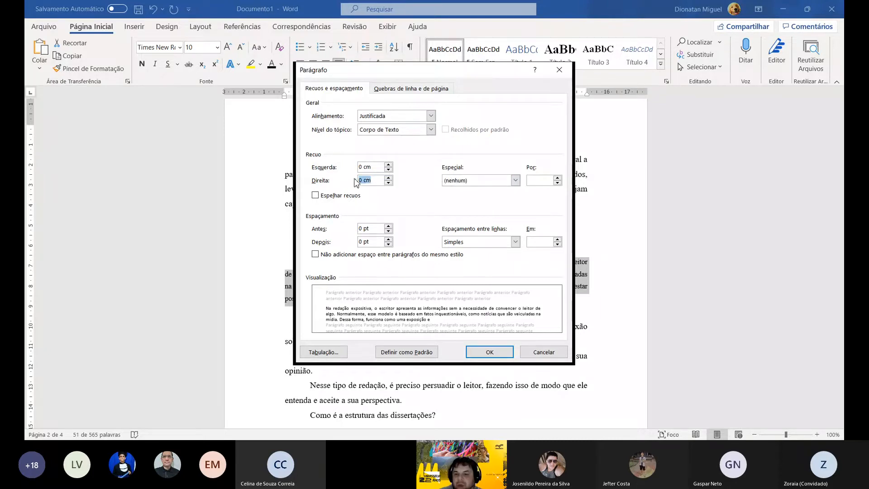
{"action": "type", "text": "4"}
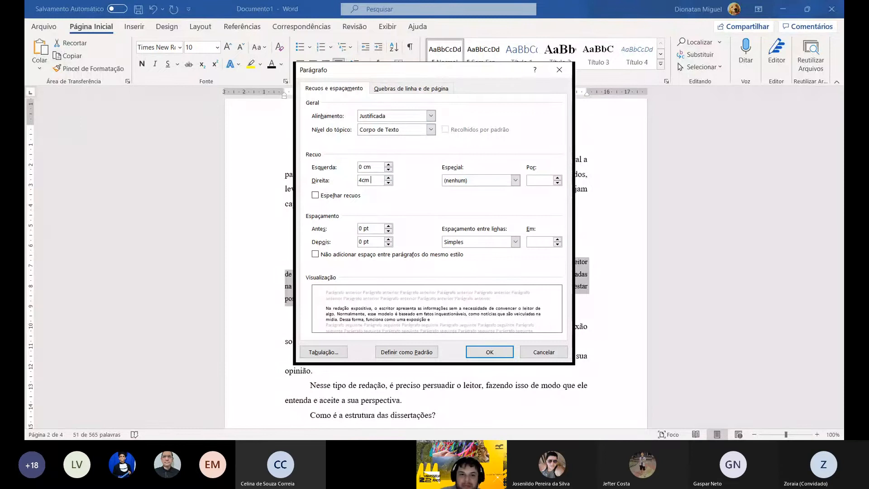
{"action": "key", "text": "BackSpace"}
{"action": "key", "text": "BackSpace"}
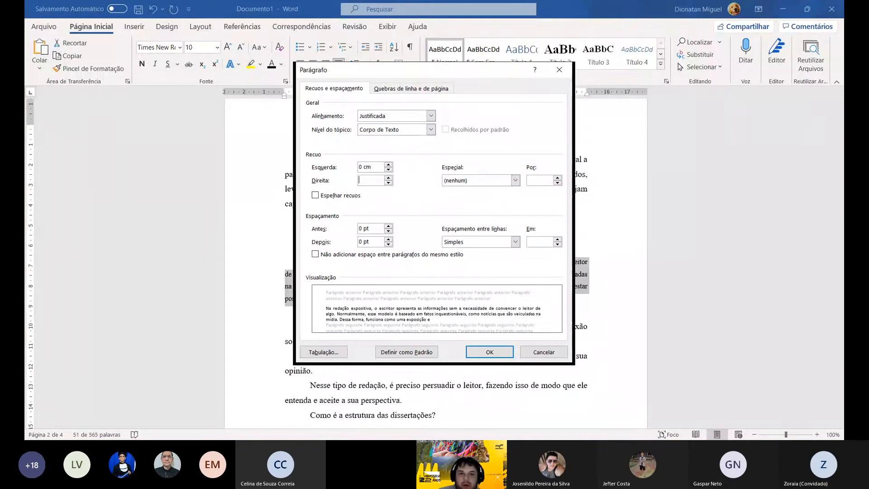
{"action": "left_click", "coordinate": [389, 178]}
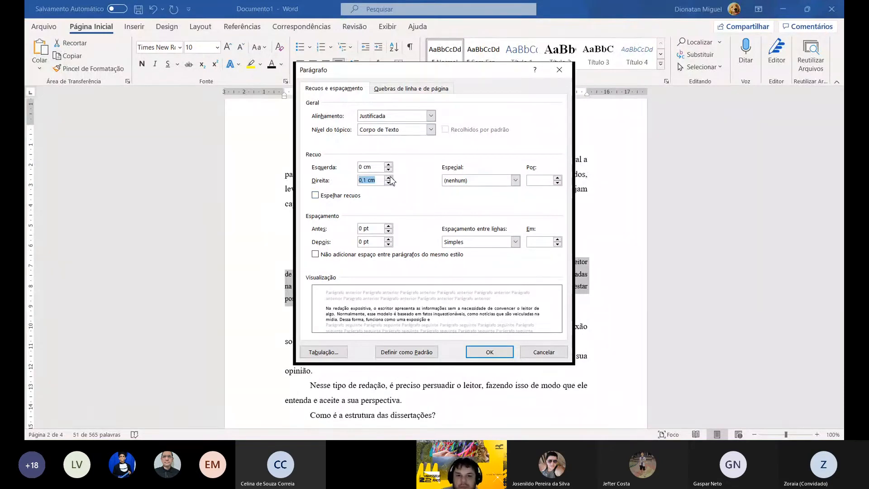
{"action": "left_click", "coordinate": [389, 182]}
- Set the left indent of the "Na redação expositiva" passage to 4 cm and apply the paragraph settings
{"action": "left_click", "coordinate": [389, 165]}
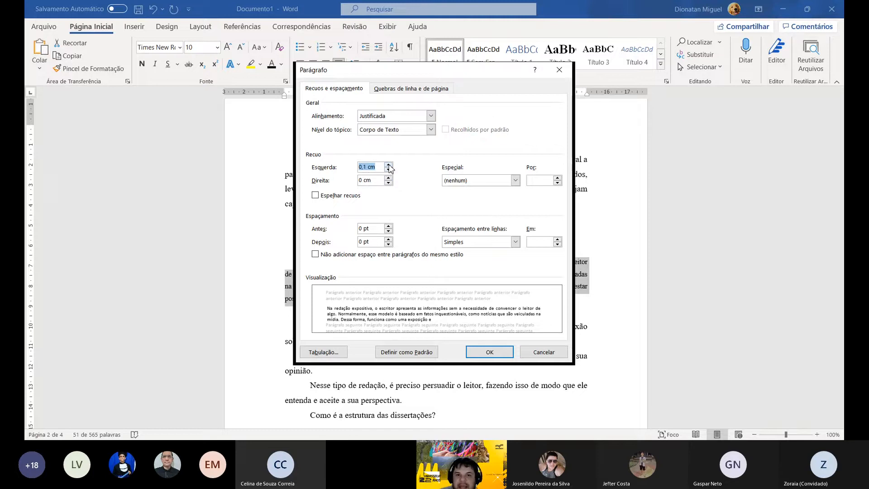
{"action": "left_click", "coordinate": [389, 165]}
{"action": "left_click", "coordinate": [389, 165]}
{"action": "left_click", "coordinate": [388, 165]}
{"action": "left_click", "coordinate": [388, 165]}
{"action": "left_click", "coordinate": [388, 165]}
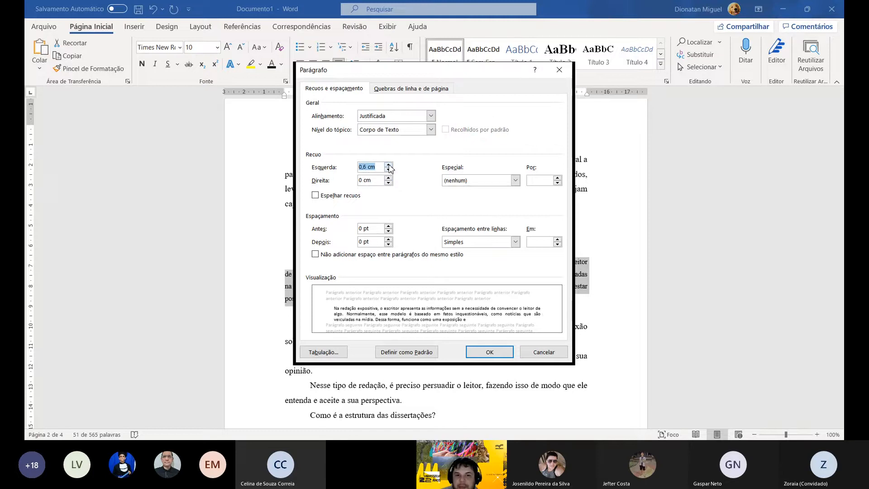
{"action": "left_click", "coordinate": [388, 164]}
{"action": "left_click", "coordinate": [388, 164]}
{"action": "left_click", "coordinate": [389, 165]}
{"action": "left_click", "coordinate": [389, 165]}
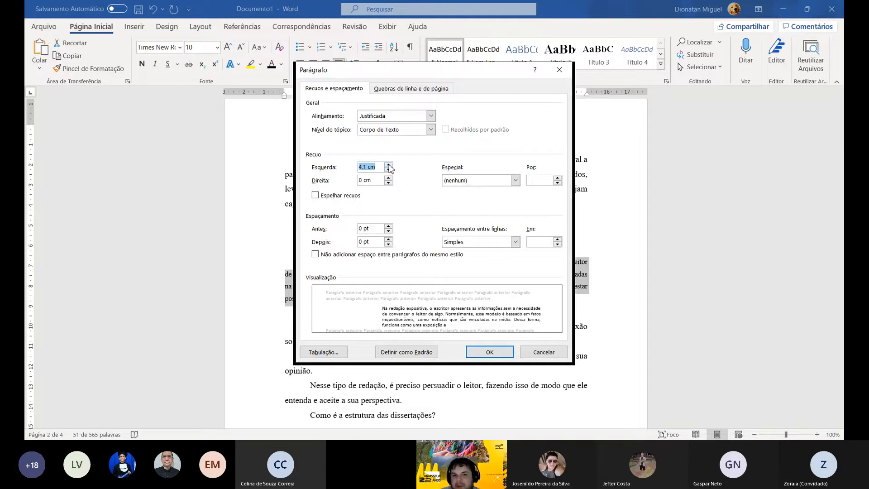
{"action": "left_click", "coordinate": [388, 169]}
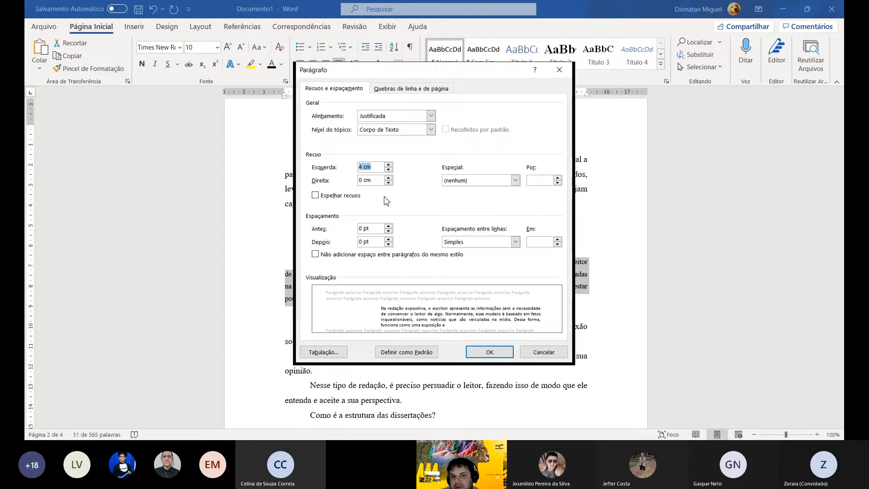
{"action": "left_click", "coordinate": [388, 170]}
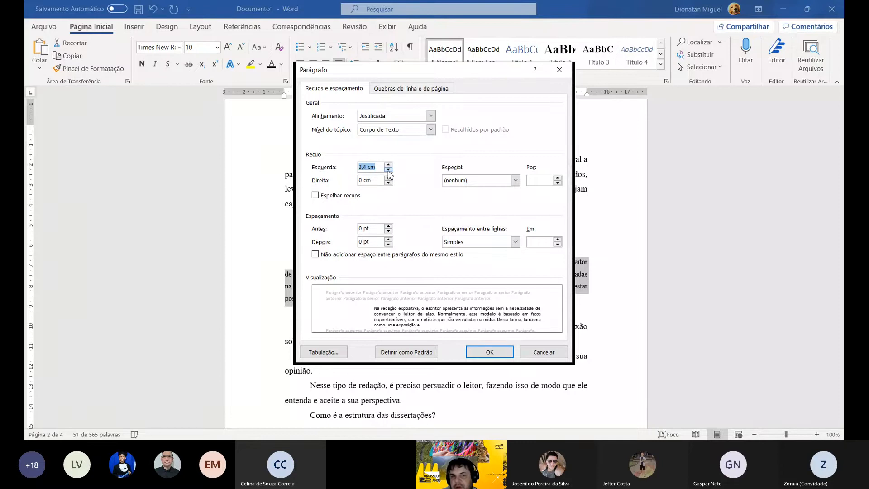
{"action": "left_click_drag", "start_coordinate": [388, 171], "coordinate": [389, 167]}
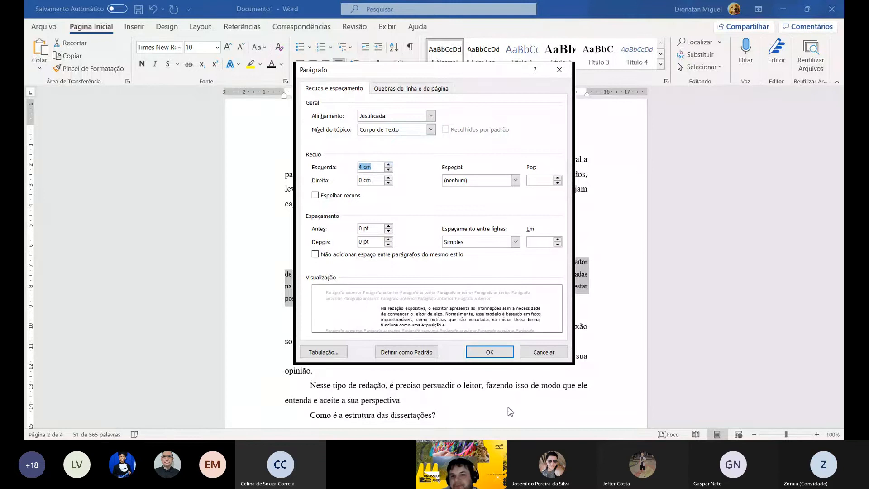
{"action": "left_click", "coordinate": [490, 353]}
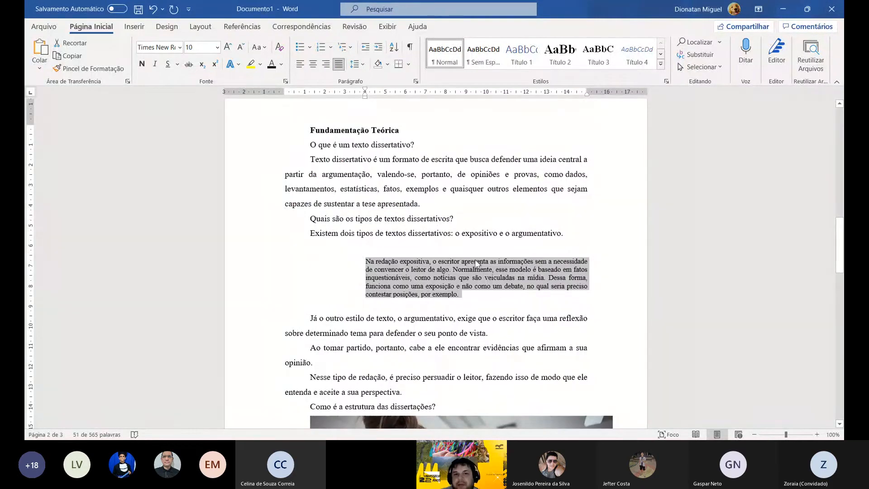
- Add the source reference "(SOBRENOME, 2021, p. xx)" at the end of the indented quotation
{"action": "left_click", "coordinate": [494, 296]}
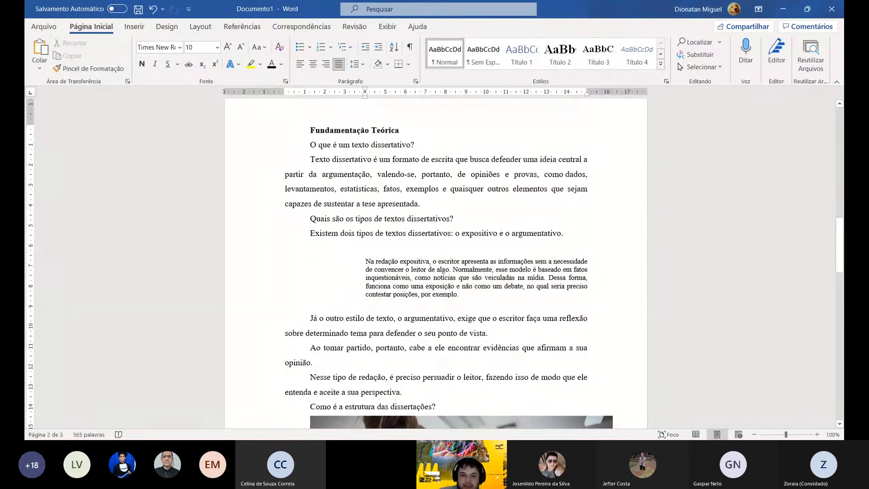
{"action": "type", "text": "(SOBRE"}
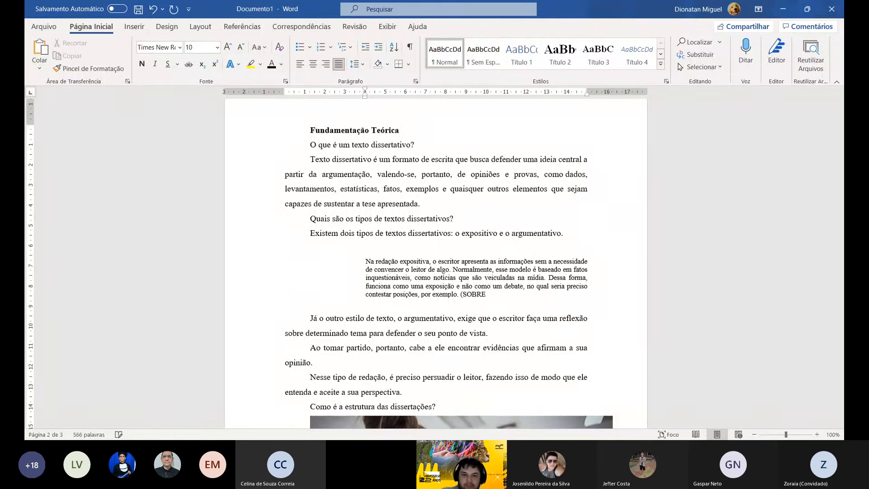
{"action": "type", "text": "NOME, 2021, p. xx"}
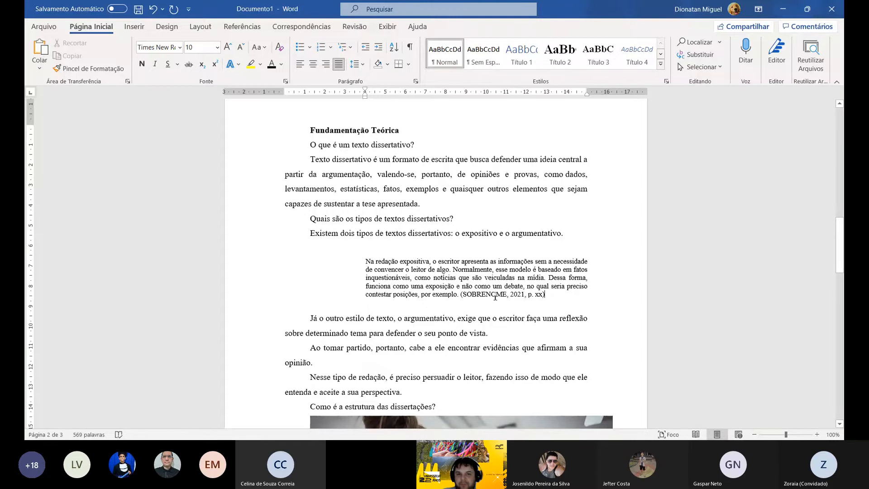
- Insert blank lines between "Como é a estrutura das dissertações?" and the photo, moving the photo to the next page below an empty line
{"action": "scroll", "coordinate": [437, 271], "scroll_direction": "down", "scroll_amount": 4}
{"action": "scroll", "coordinate": [438, 273], "scroll_direction": "down", "scroll_amount": 5}
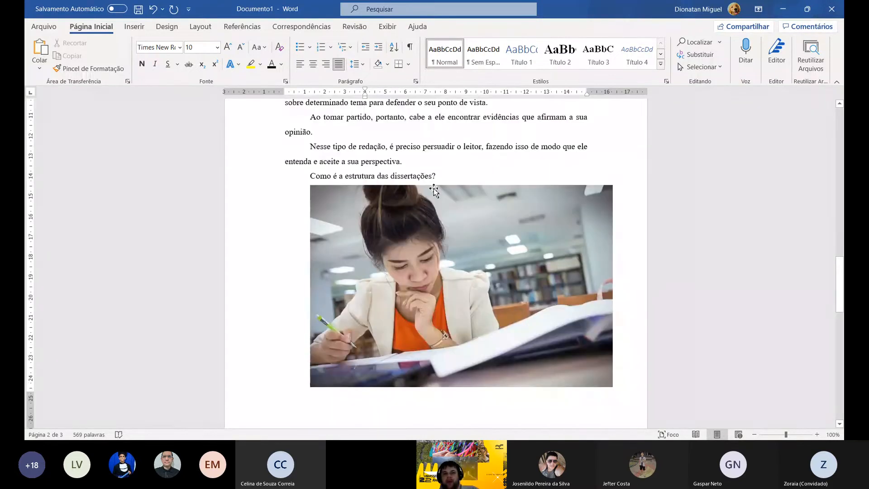
{"action": "left_click", "coordinate": [458, 194]}
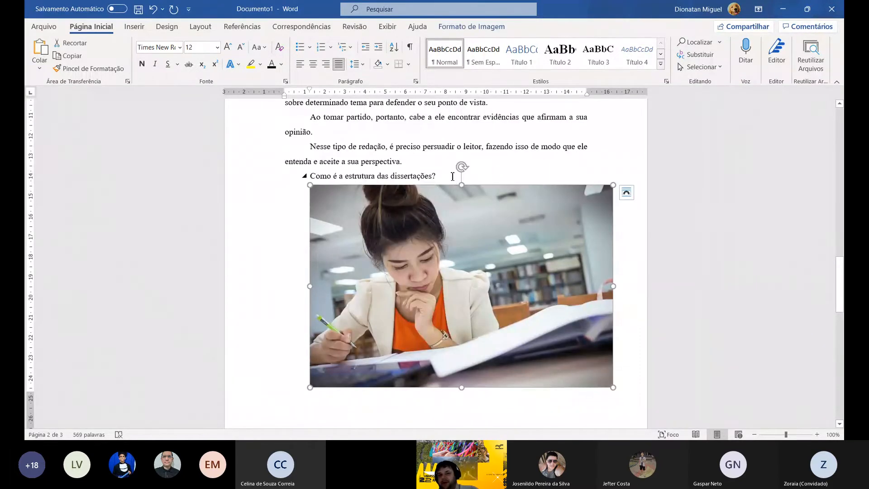
{"action": "left_click", "coordinate": [448, 175]}
{"action": "key", "text": "Delete"}
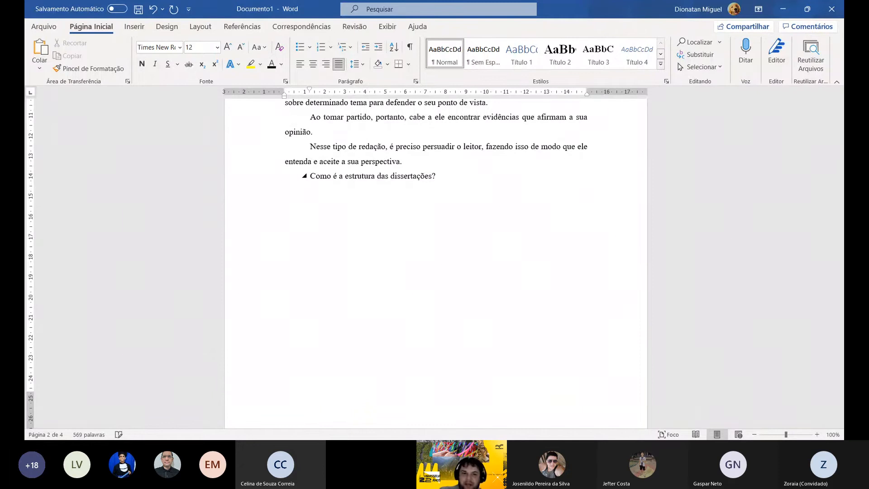
{"action": "scroll", "coordinate": [399, 177], "scroll_direction": "down", "scroll_amount": 6}
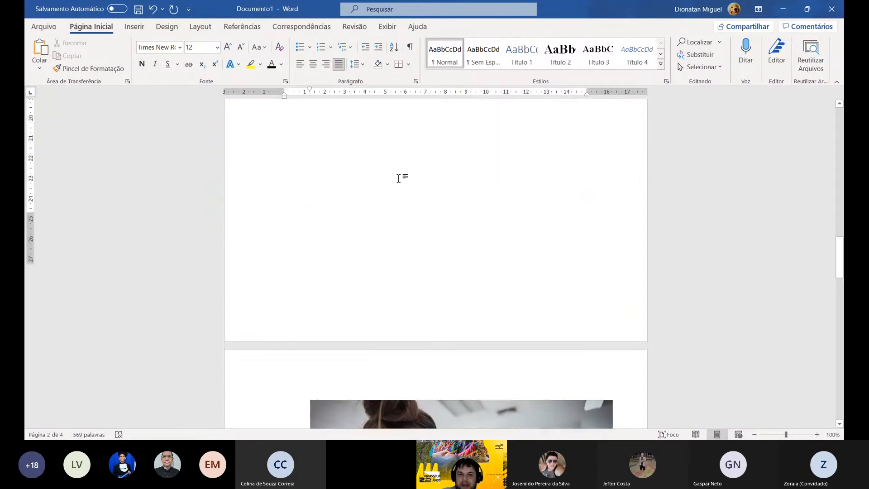
{"action": "scroll", "coordinate": [399, 178], "scroll_direction": "up", "scroll_amount": 2}
{"action": "left_click", "coordinate": [310, 185]}
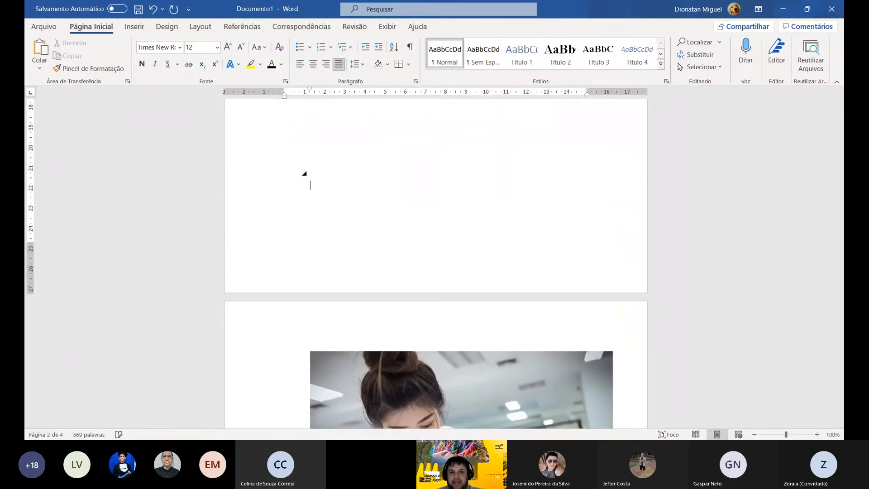
{"action": "key", "text": "Return"}
{"action": "key", "text": "Return"}
{"action": "key", "text": "Return"}
{"action": "scroll", "coordinate": [304, 174], "scroll_direction": "down", "scroll_amount": 5}
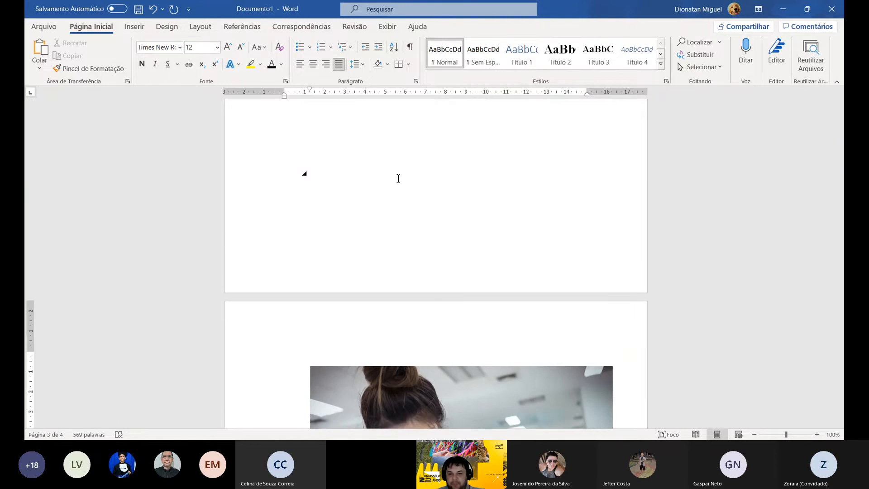
- Enter the caption "Figura 1: Estudo" on the line above the photo
{"action": "type", "text": "I"}
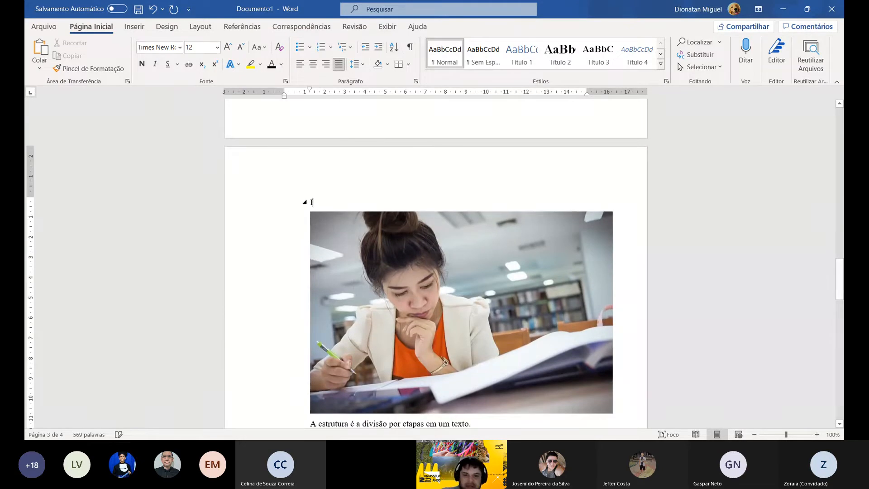
{"action": "key", "text": "BackSpace"}
{"action": "type", "text": "Fi"}
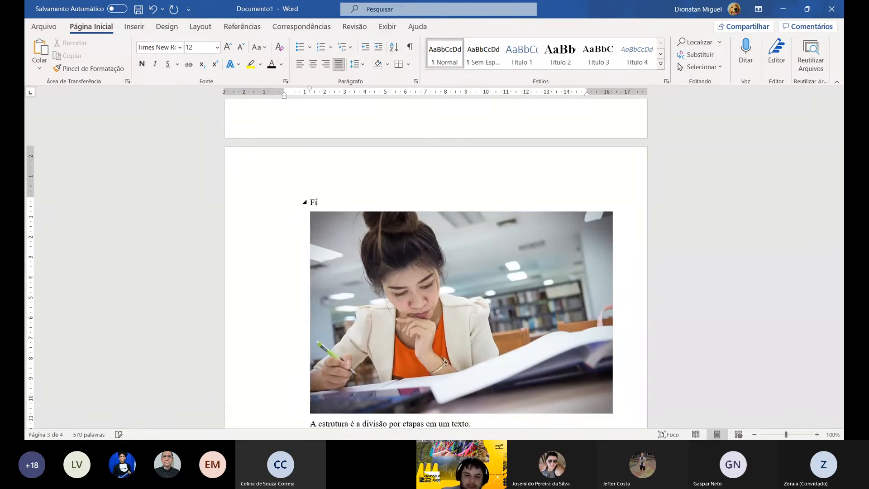
{"action": "type", "text": "gura"}
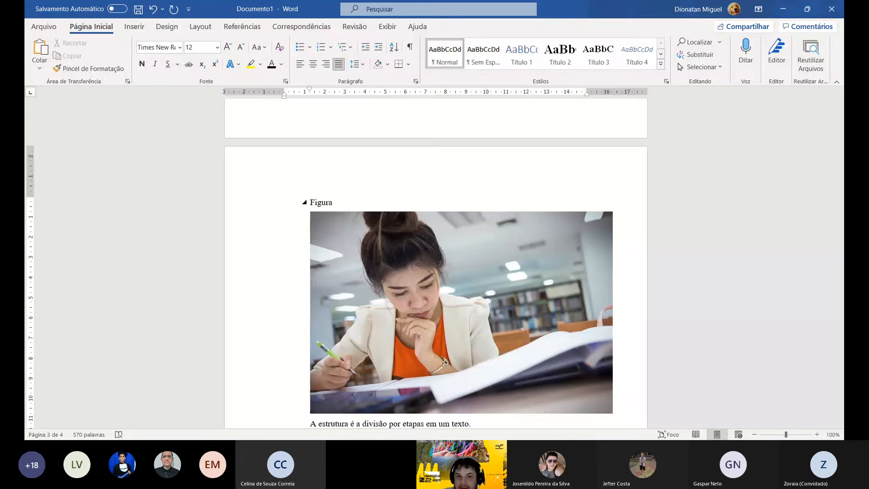
{"action": "type", "text": " 1: Estudo"}
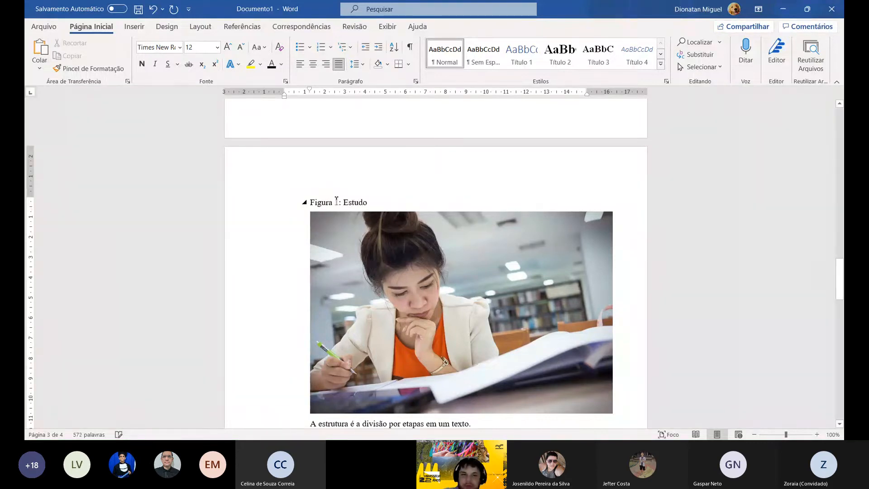
- Centre the "Figura 1: Estudo" caption and set its font size to 10
{"action": "left_click", "coordinate": [288, 203]}
{"action": "left_click", "coordinate": [313, 64]}
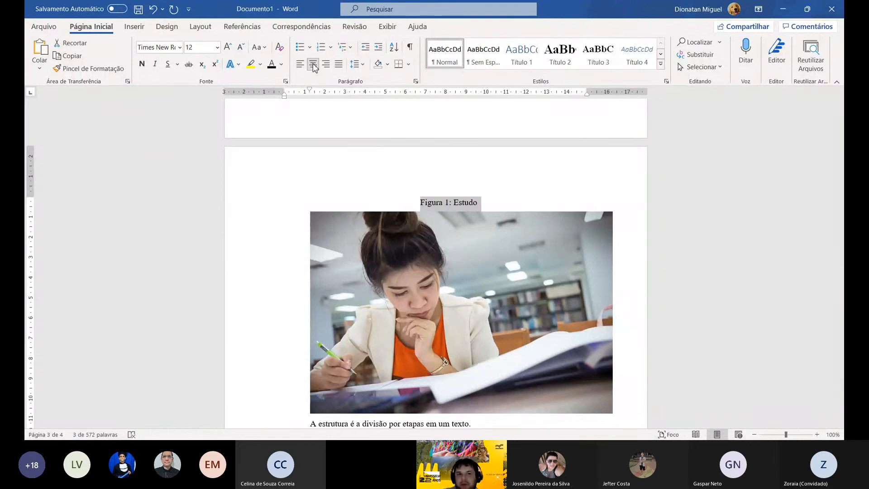
{"action": "left_click", "coordinate": [217, 47]}
{"action": "left_click", "coordinate": [204, 87]}
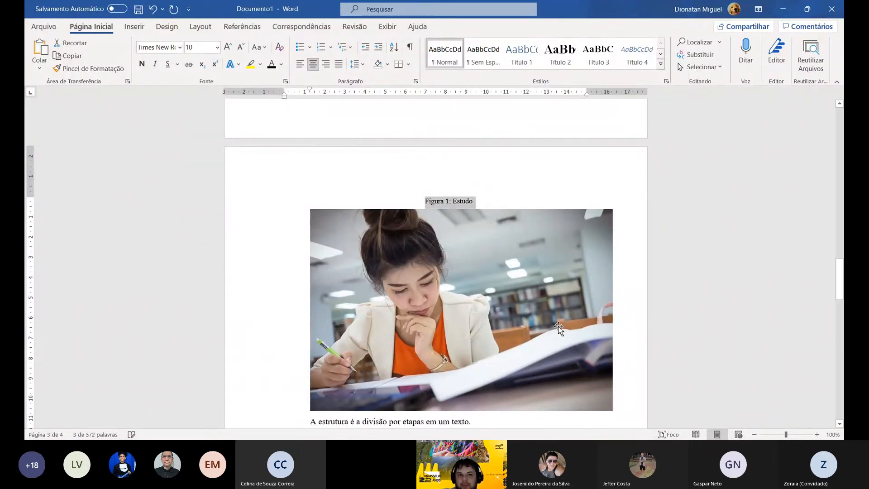
- Add a "Fonte:" source line directly below the photo, with font size 10 and centred alignment
{"action": "left_click", "coordinate": [642, 399]}
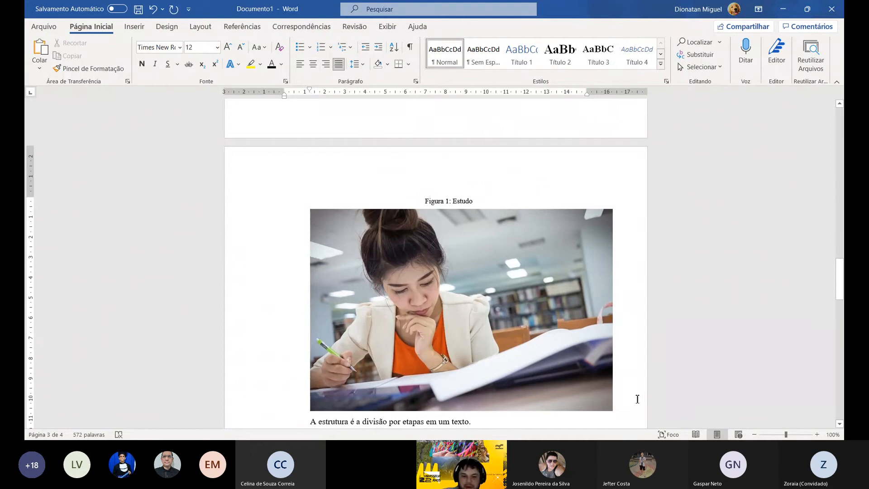
{"action": "type", "text": "Fonte:"}
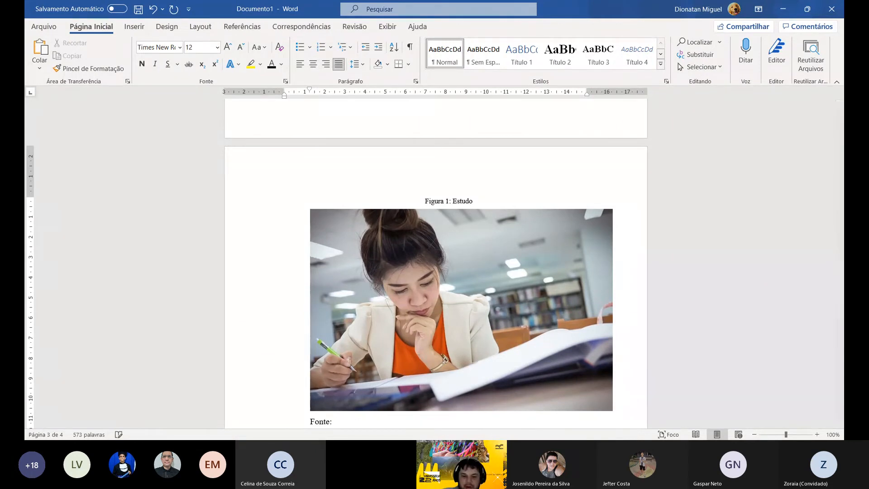
{"action": "left_click", "coordinate": [252, 421]}
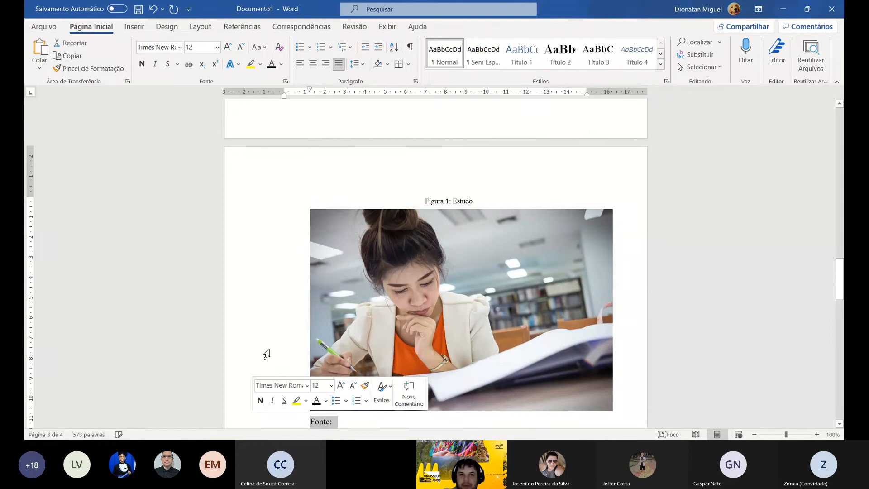
{"action": "left_click", "coordinate": [217, 47]}
{"action": "left_click", "coordinate": [199, 86]}
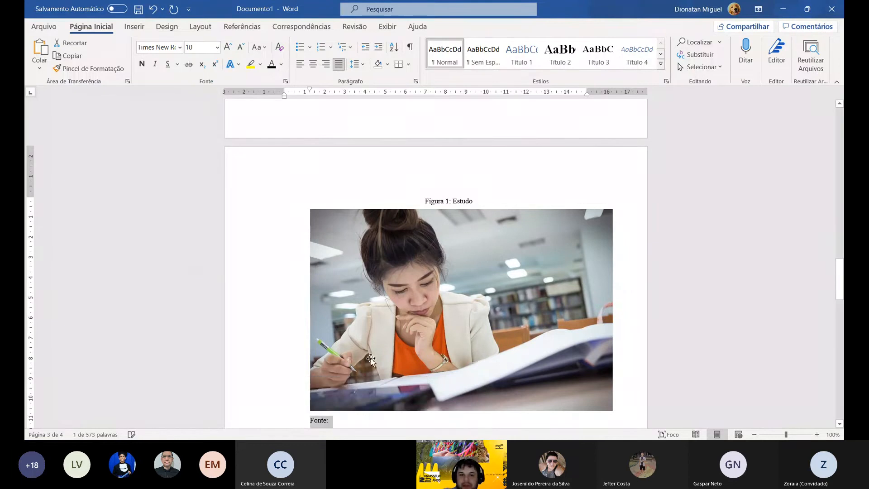
{"action": "left_click", "coordinate": [313, 64]}
- Enter "D" after "Fonte:" in the source line below the photo
{"action": "left_click", "coordinate": [483, 420]}
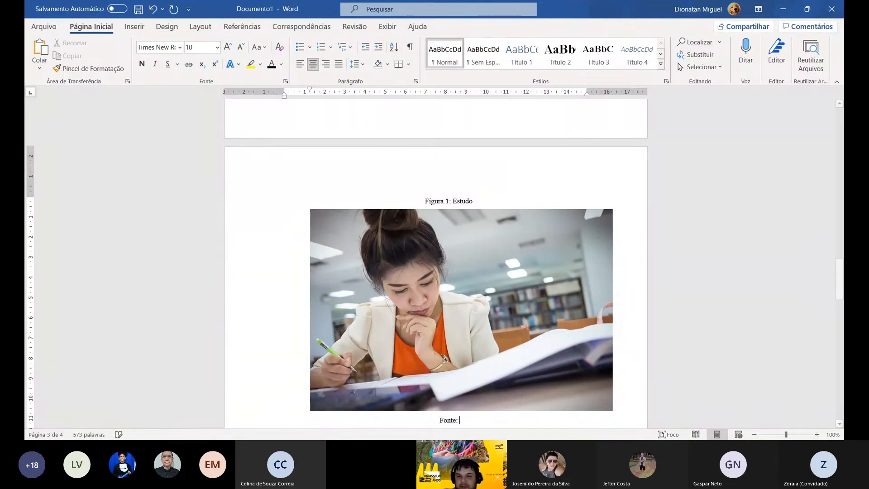
{"action": "scroll", "coordinate": [661, 360], "scroll_direction": "down", "scroll_amount": 3}
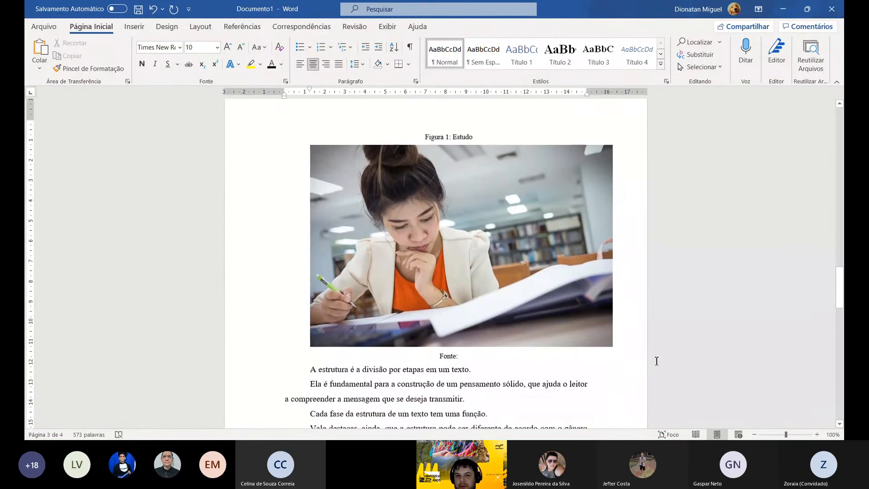
{"action": "scroll", "coordinate": [656, 361], "scroll_direction": "down", "scroll_amount": 2}
{"action": "type", "text": "D"}
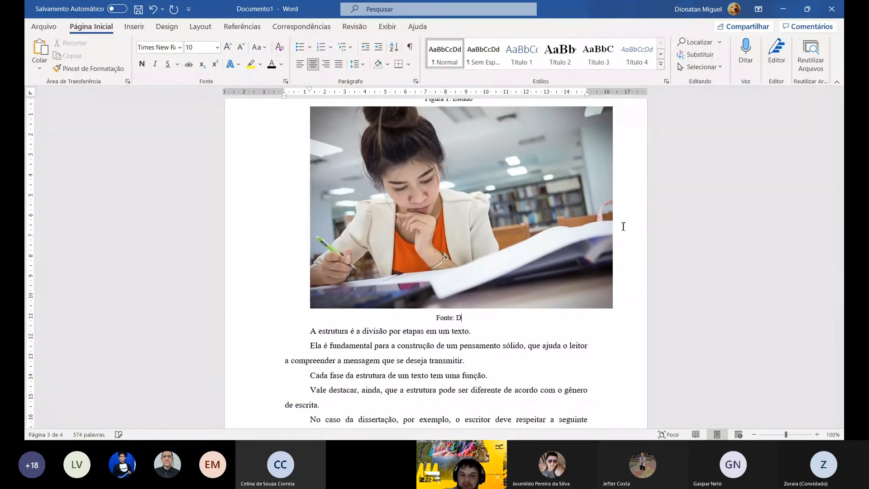
- Make the "Conclusão" heading bold and join the two paragraphs below it into one
{"action": "scroll", "coordinate": [662, 329], "scroll_direction": "down", "scroll_amount": 12}
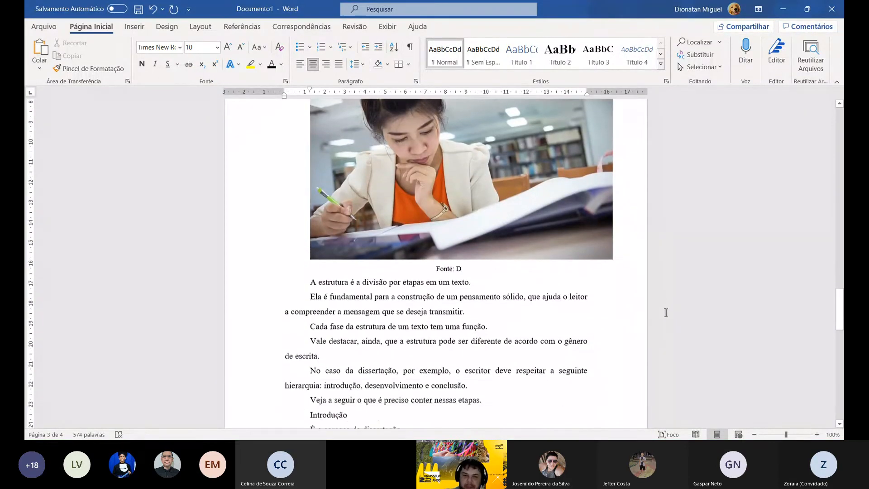
{"action": "scroll", "coordinate": [665, 310], "scroll_direction": "down", "scroll_amount": 15}
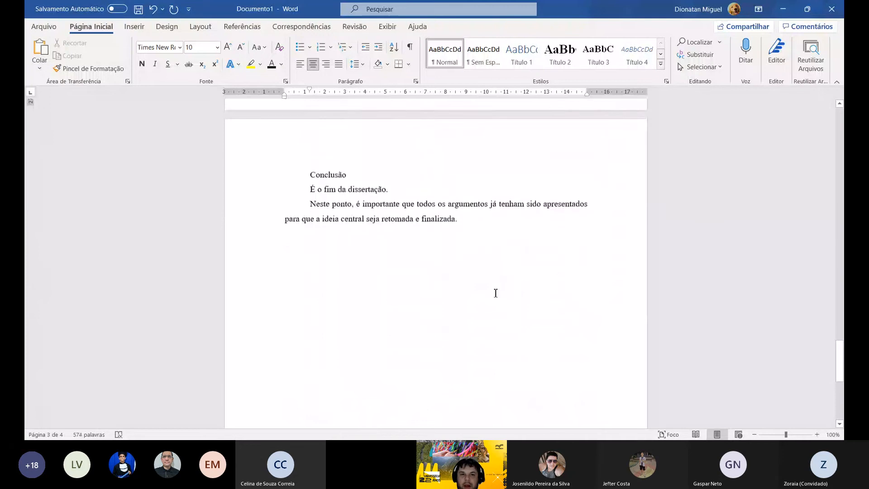
{"action": "left_click", "coordinate": [277, 174]}
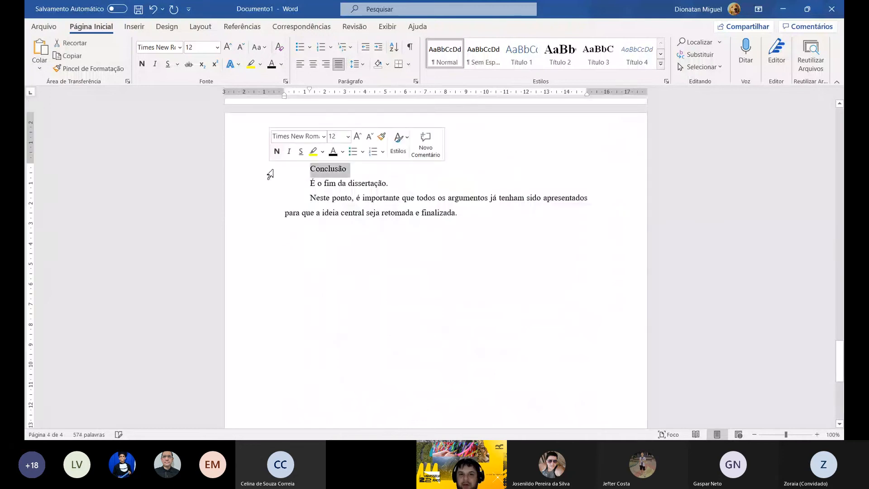
{"action": "left_click", "coordinate": [141, 64]}
{"action": "left_click", "coordinate": [400, 183]}
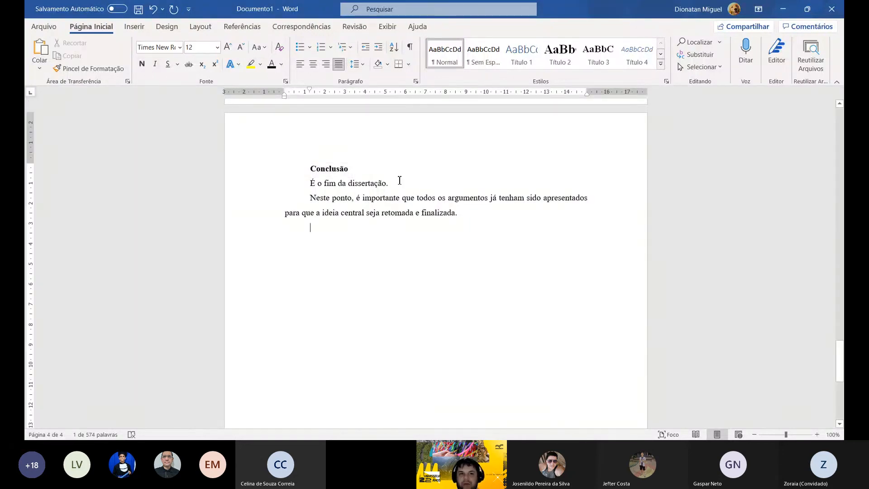
{"action": "key", "text": "Delete"}
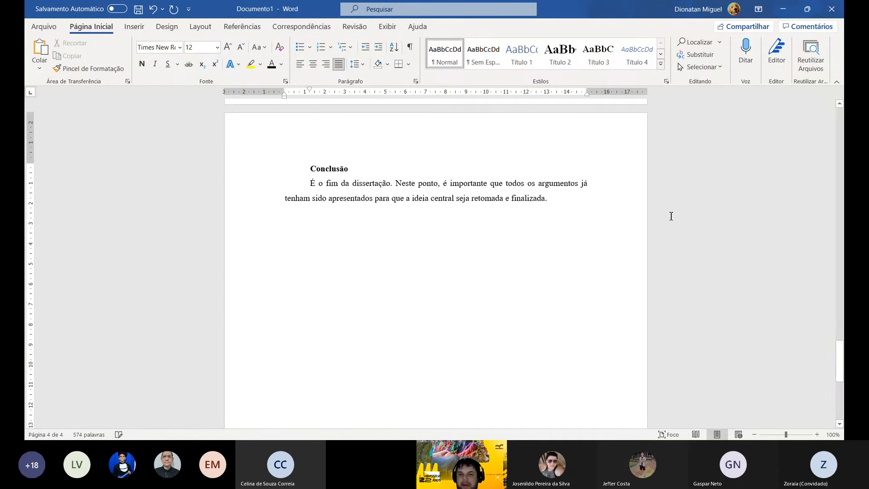
- Add a bold "Referências" heading after the conclusion paragraph, separated from it by one blank line
{"action": "left_click", "coordinate": [582, 204]}
{"action": "key", "text": "Return"}
{"action": "key", "text": "Return"}
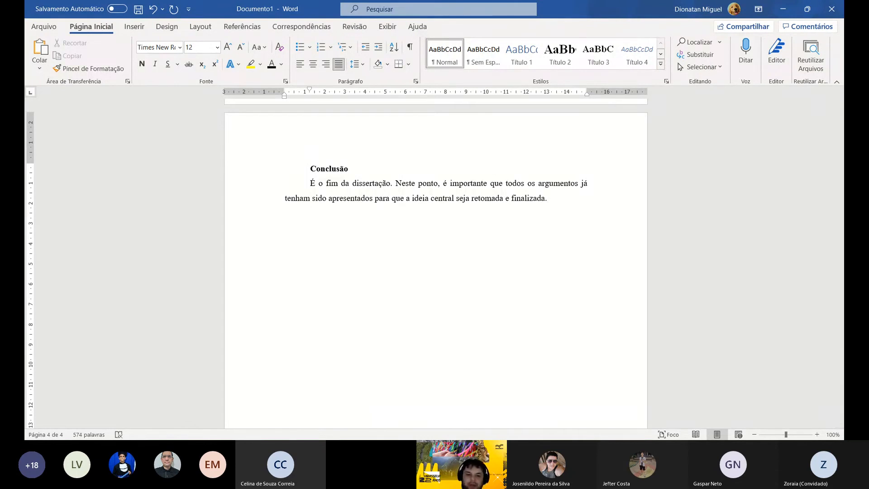
{"action": "type", "text": "Refer"}
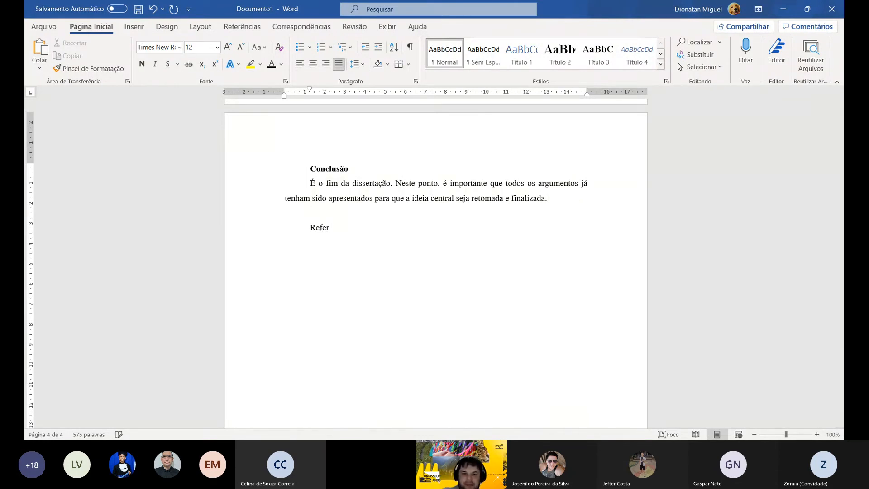
{"action": "type", "text": "ências"}
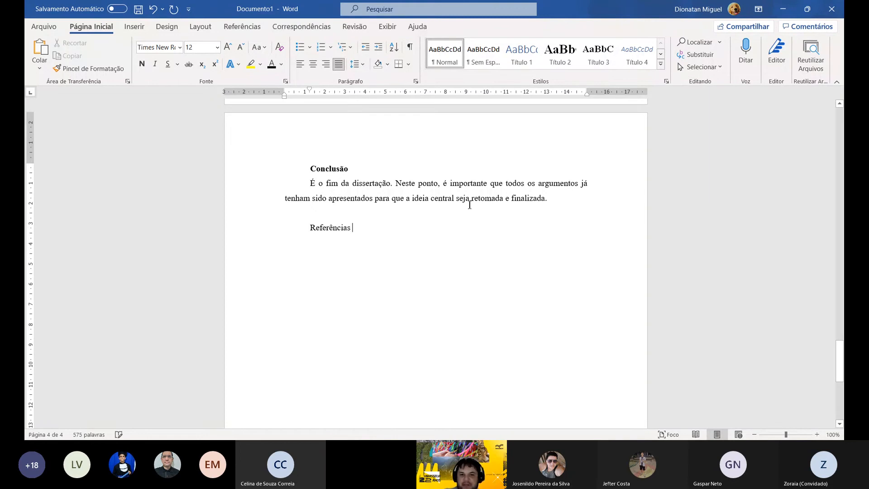
{"action": "left_click", "coordinate": [257, 230]}
{"action": "left_click", "coordinate": [143, 67]}
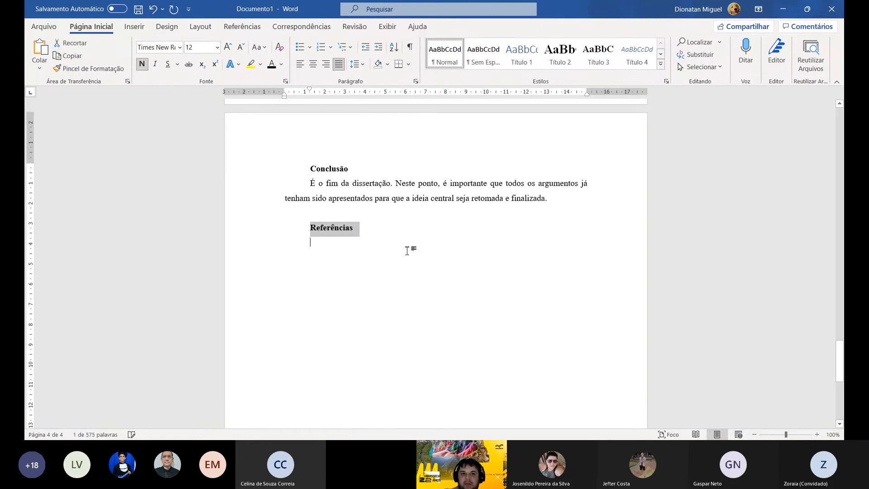
- Enter the placeholder reference "SOBRENO, Nome. Título." below the "Referências" heading, leaving one blank line between them
{"action": "left_click", "coordinate": [359, 241]}
{"action": "key", "text": "Return"}
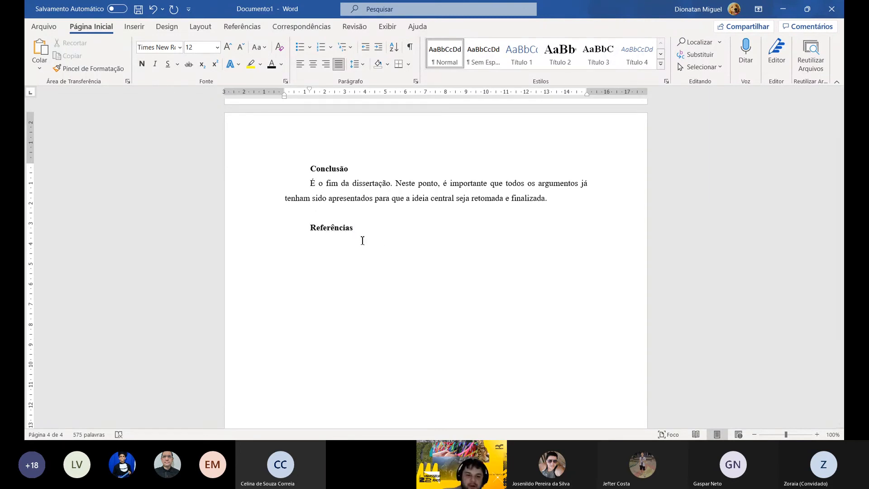
{"action": "type", "text": "SOBR"}
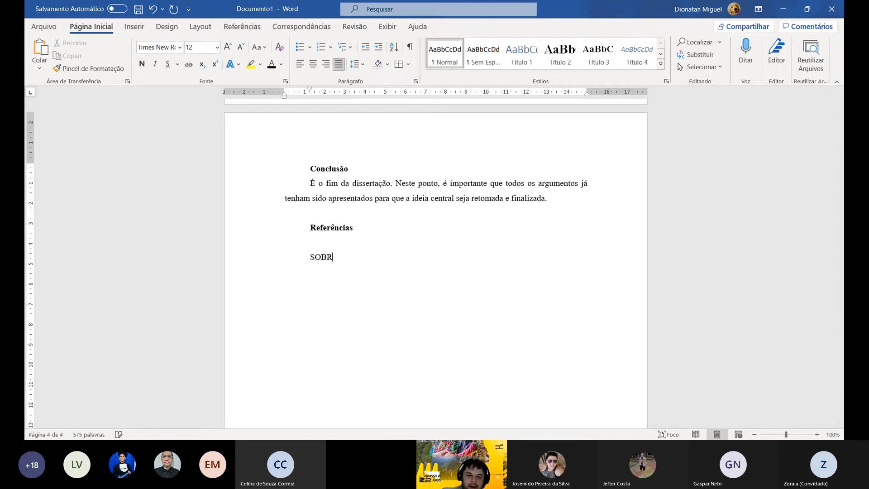
{"action": "type", "text": "ENO"}
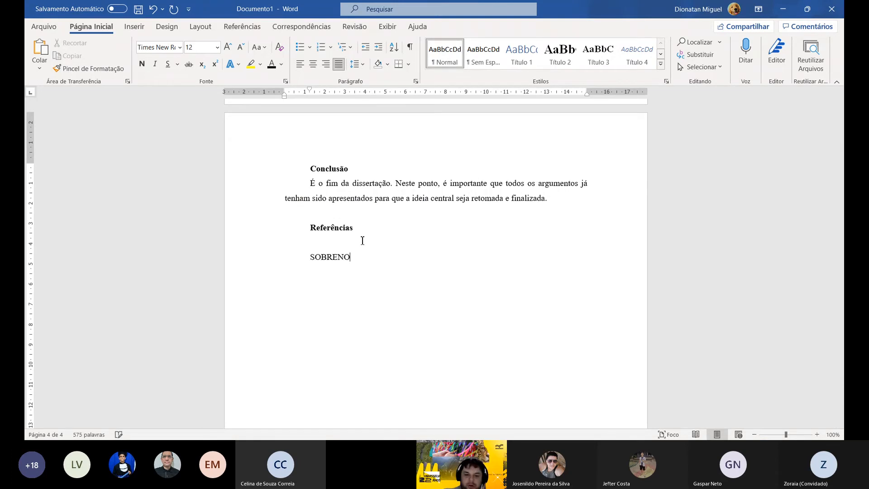
{"action": "type", "text": ", NOME"}
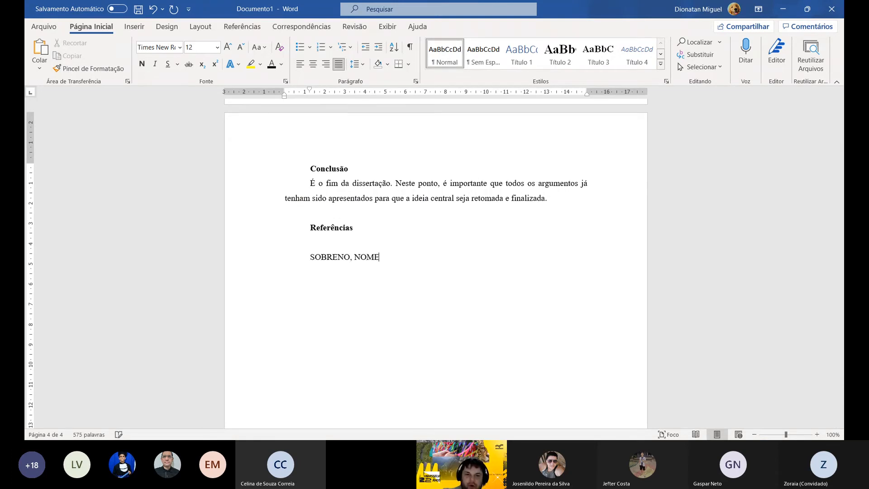
{"action": "key", "text": "BackSpace"}
{"action": "key", "text": "BackSpace"}
{"action": "key", "text": "BackSpace"}
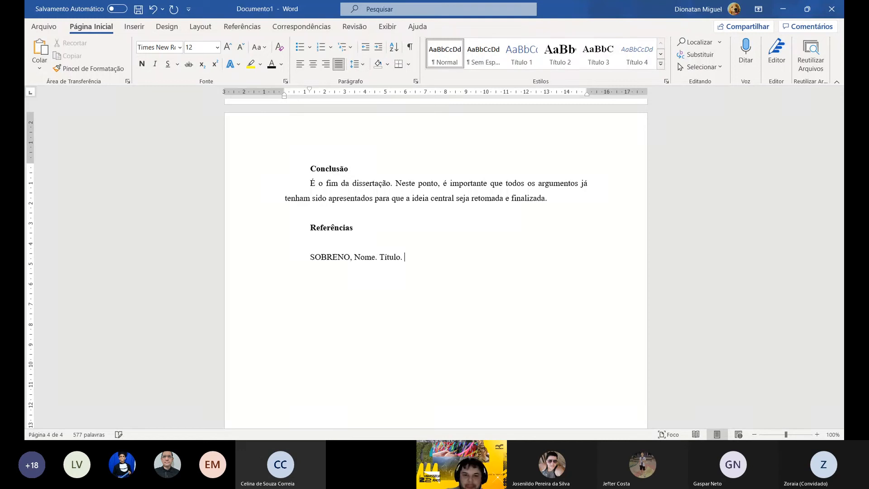
- Make the word "Título" bold in the reference entry
{"action": "double_click", "coordinate": [391, 261]}
{"action": "key", "text": "ctrl+n"}
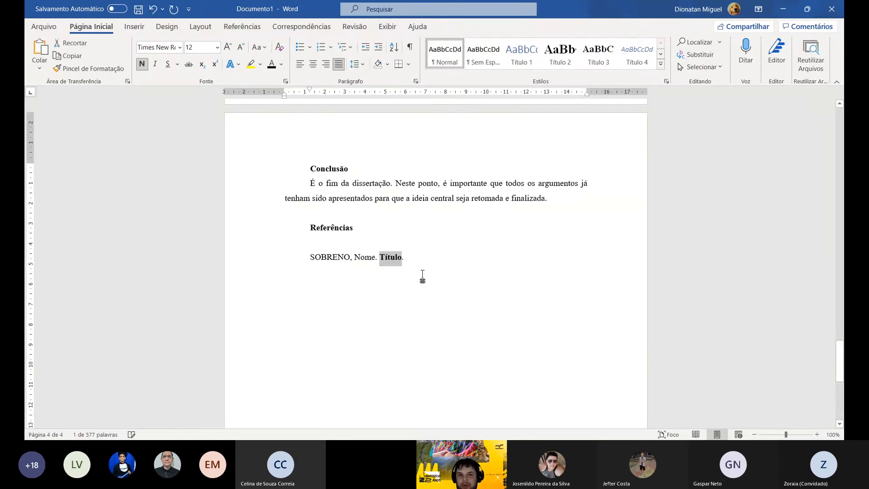
{"action": "left_click", "coordinate": [615, 403]}
{"action": "scroll", "coordinate": [523, 393], "scroll_direction": "down", "scroll_amount": 3}
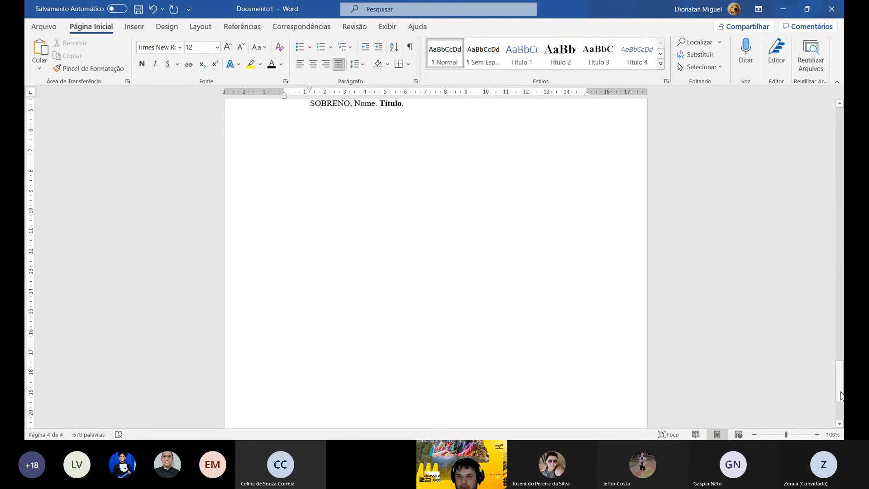
- Review the formatted paper from the theoretical section and indented quotation through the figure to the conclusion and references
{"action": "left_click_drag", "start_coordinate": [839, 383], "coordinate": [823, 224]}
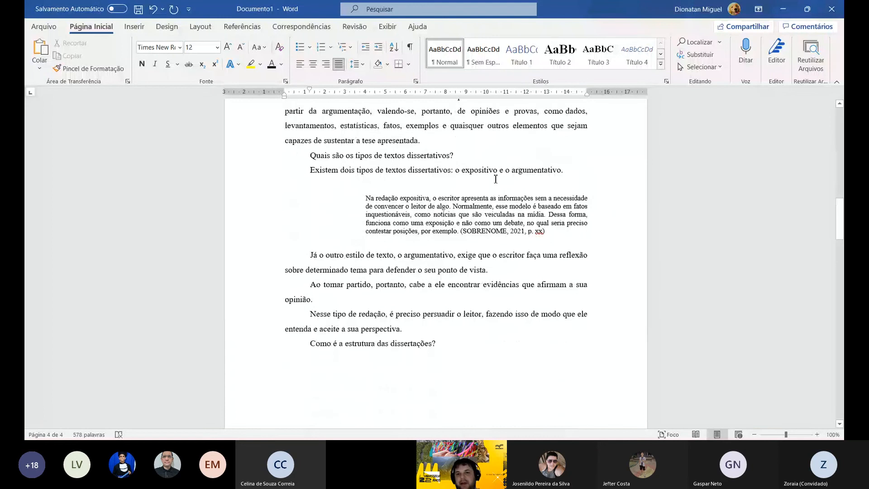
{"action": "left_click", "coordinate": [470, 206]}
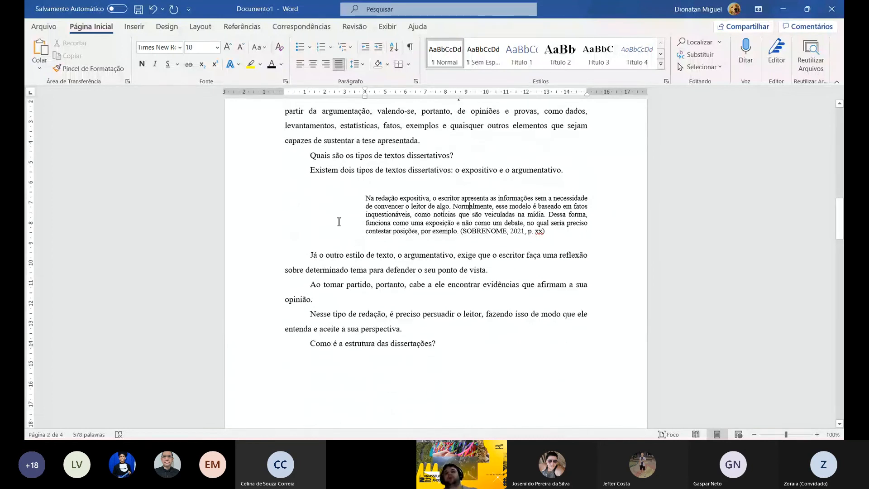
{"action": "scroll", "coordinate": [319, 260], "scroll_direction": "up", "scroll_amount": 3}
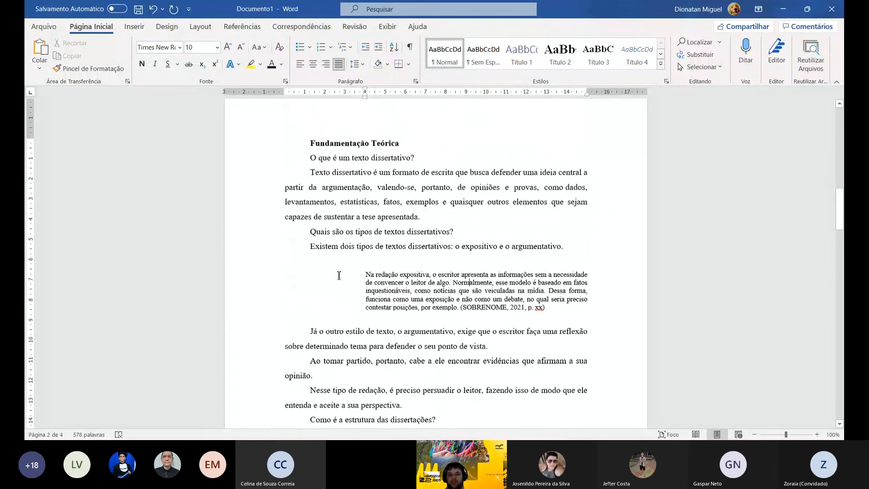
{"action": "scroll", "coordinate": [367, 255], "scroll_direction": "down", "scroll_amount": 1}
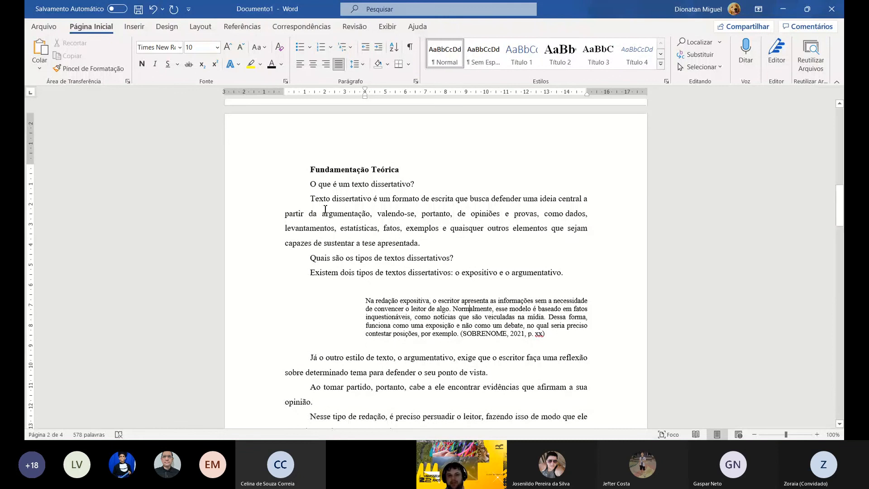
{"action": "left_click_drag", "start_coordinate": [325, 209], "coordinate": [404, 211]}
{"action": "left_click", "coordinate": [391, 246]}
{"action": "scroll", "coordinate": [398, 291], "scroll_direction": "up", "scroll_amount": 1}
{"action": "scroll", "coordinate": [397, 291], "scroll_direction": "down", "scroll_amount": 7}
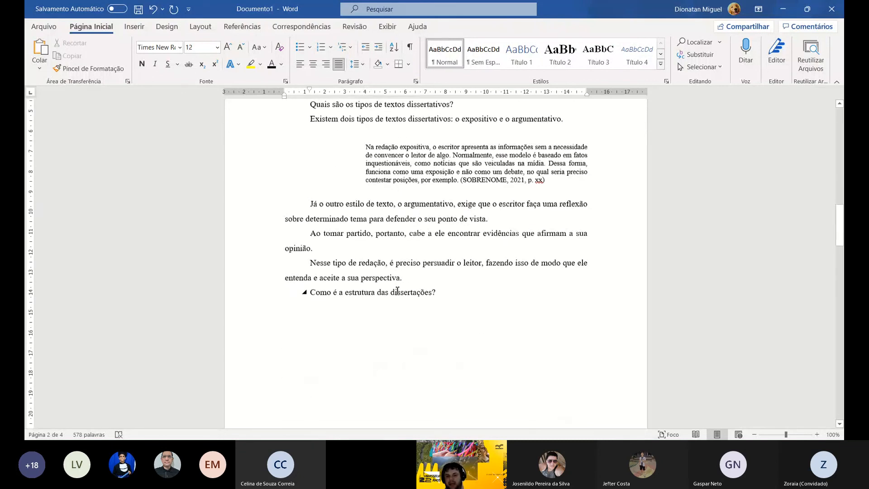
{"action": "scroll", "coordinate": [396, 294], "scroll_direction": "down", "scroll_amount": 11}
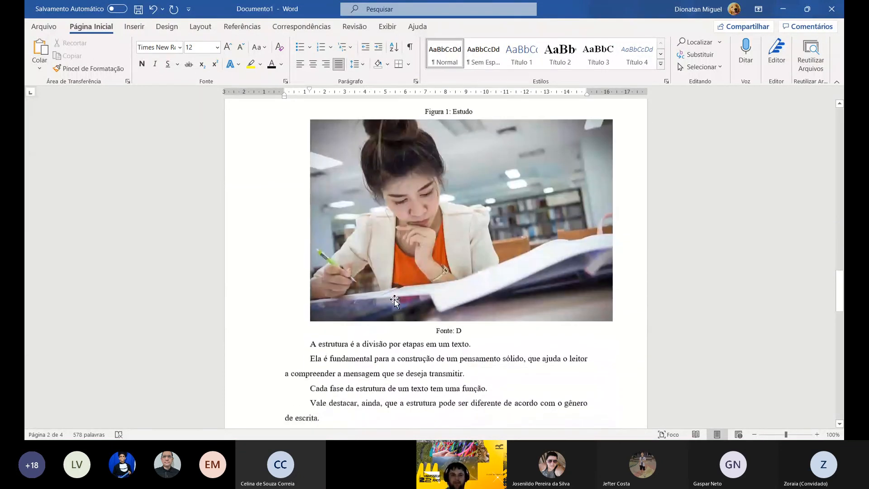
{"action": "scroll", "coordinate": [395, 300], "scroll_direction": "down", "scroll_amount": 10}
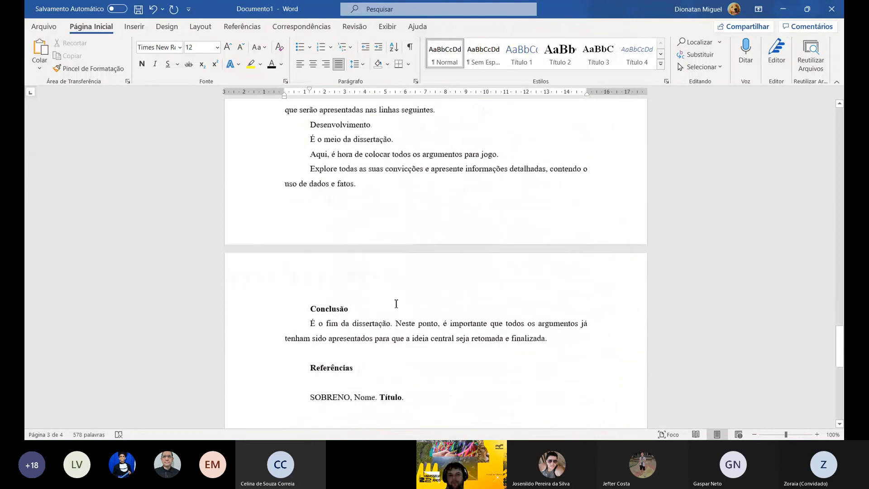
{"action": "scroll", "coordinate": [396, 303], "scroll_direction": "down", "scroll_amount": 10}
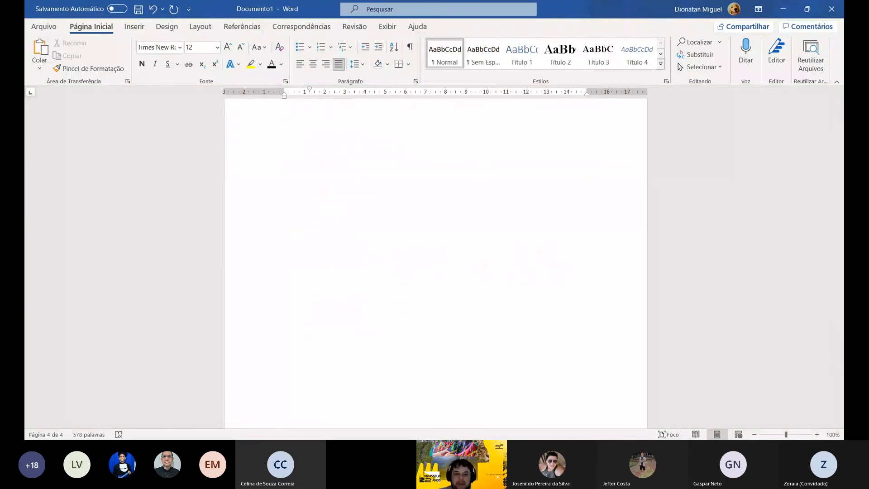